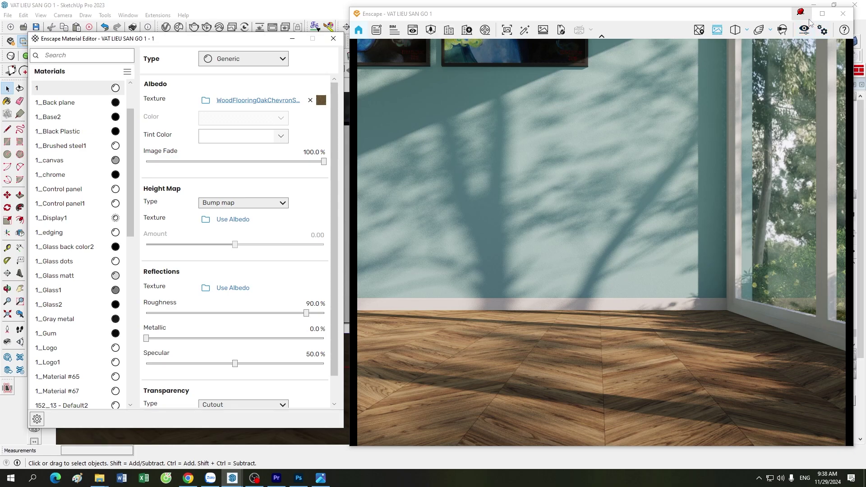
Close the Enscape live render and the floor material's Enscape settings to reveal the SketchUp viewport
click(844, 13)
click(292, 38)
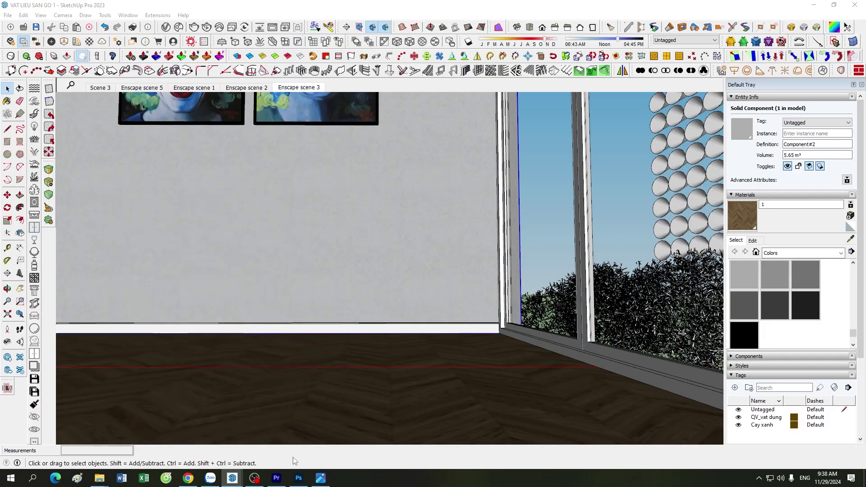
Bring up the wood sphere previews in Photos and browse them, landing on the 18.jpg oak chevron
click(321, 479)
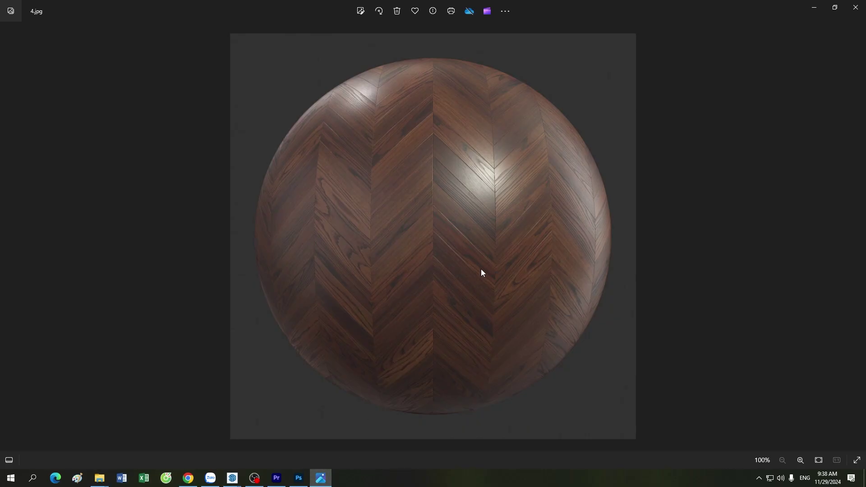
key(Right)
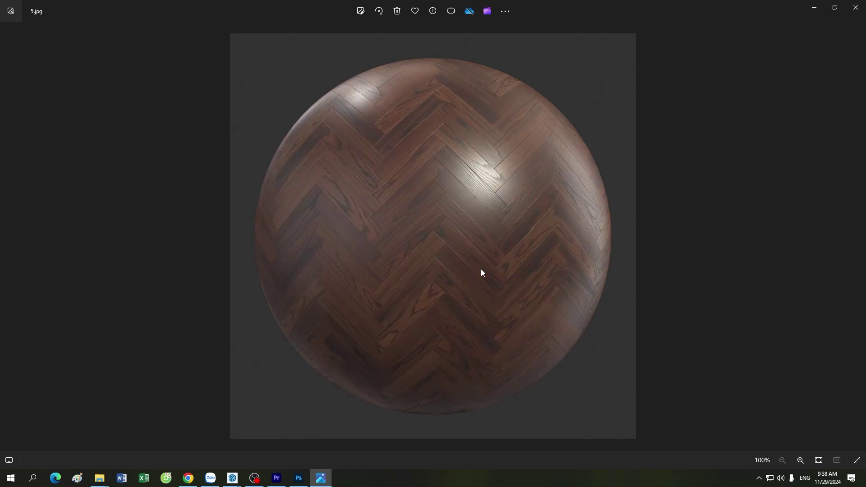
key(Right)
key(Right)
key(Right)
key(Right)
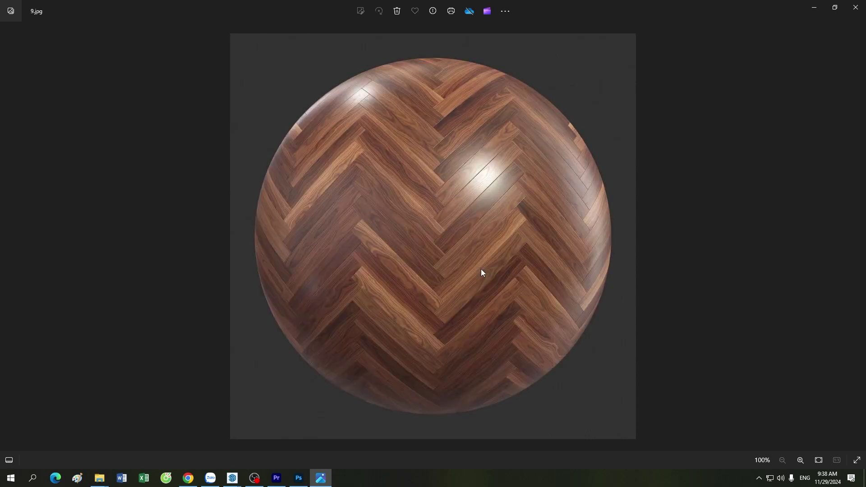
key(Right)
key(Right)
key(Right)
key(Right)
key(Right)
key(Right)
key(Right)
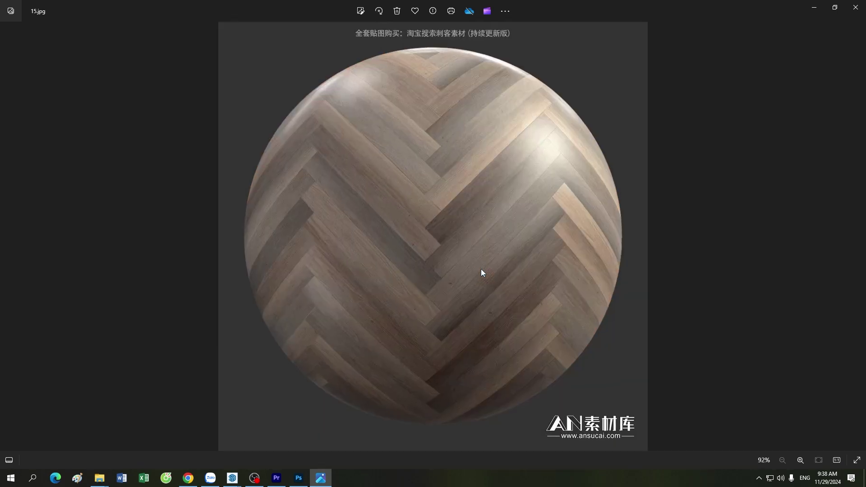
key(Right)
key(Right)
key(Right)
key(Right)
key(Right)
key(Right)
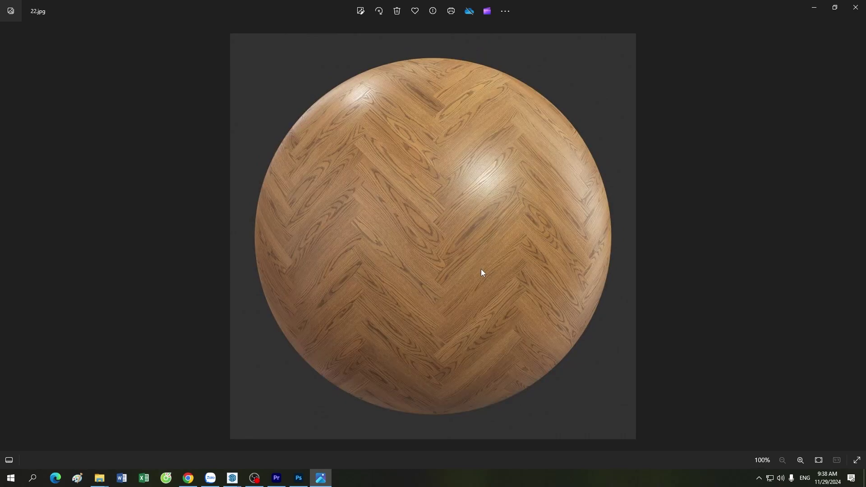
key(Right)
key(Right)
key(Right)
key(Right)
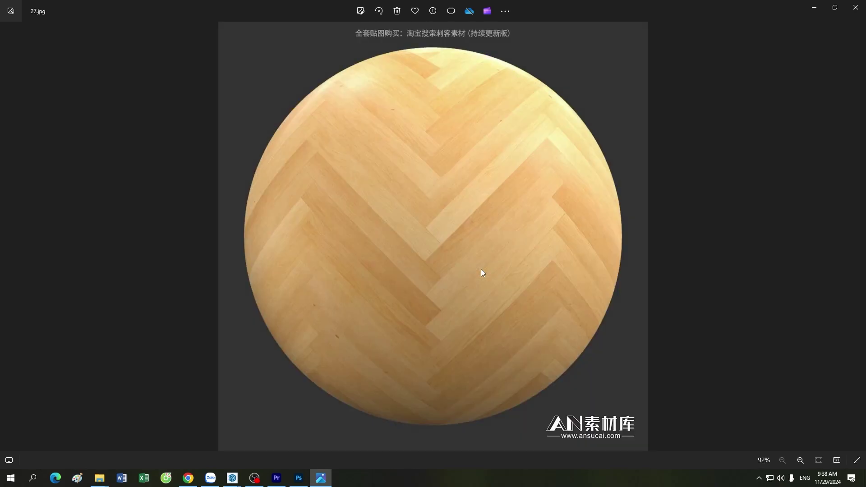
key(Left)
key(Left)
key(Left)
key(Left)
key(Left)
key(Left)
key(Left)
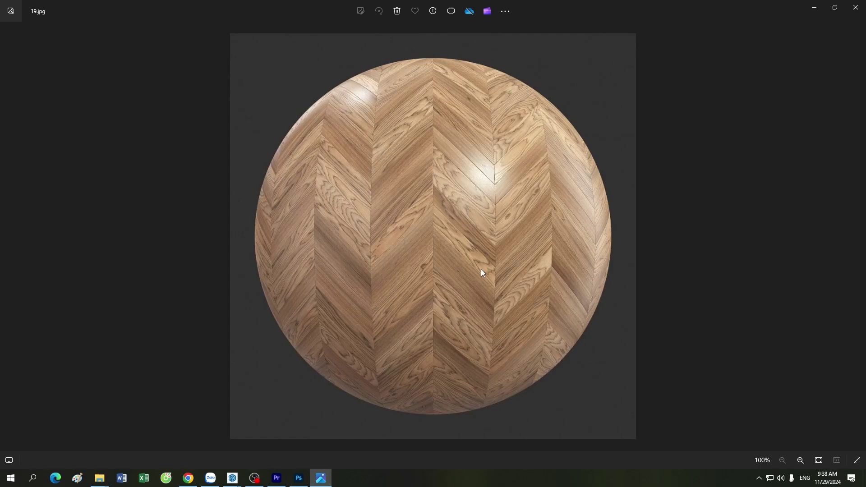
key(Left)
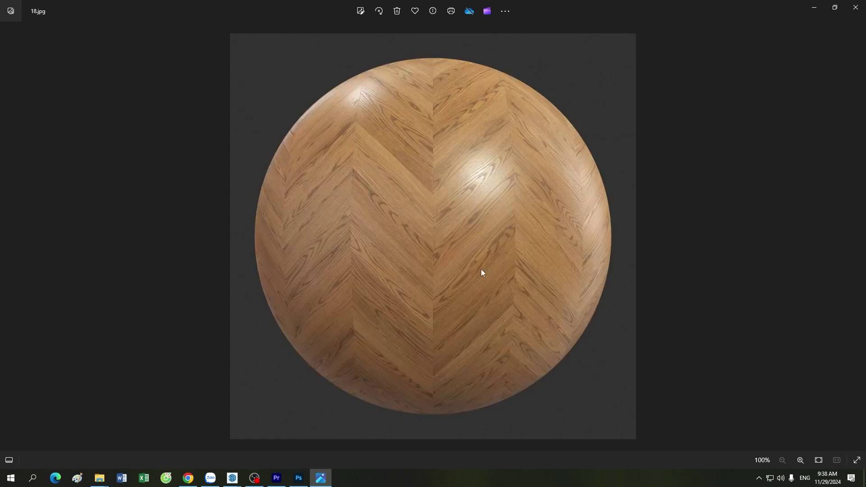
Compare the 19.jpg and 20.jpg chevron previews, ending on the 22.jpg oak herringbone
key(Left)
key(Left)
key(Left)
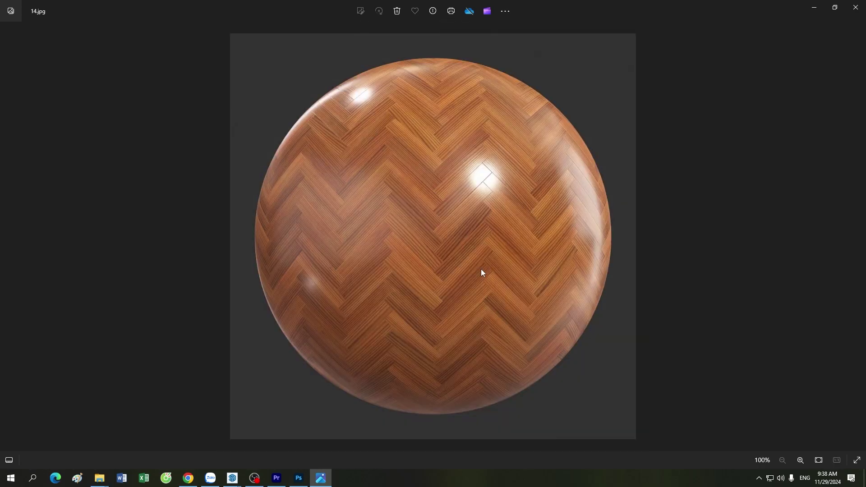
key(Right)
key(Right)
key(Right)
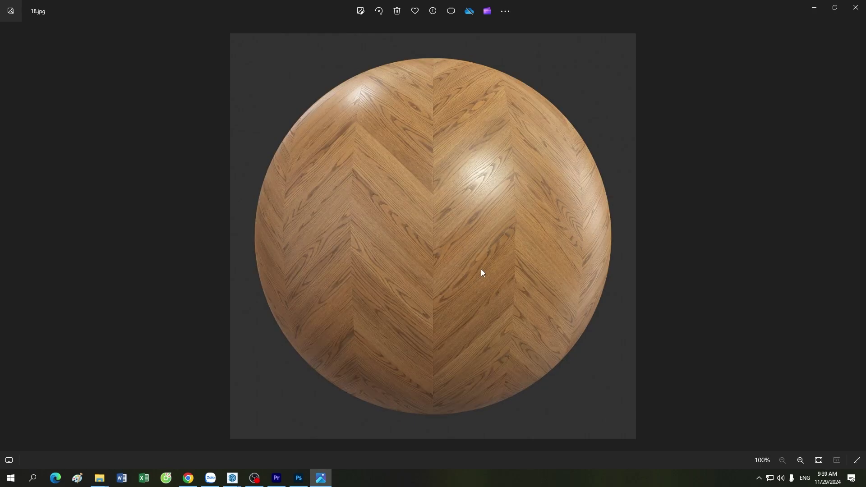
key(Right)
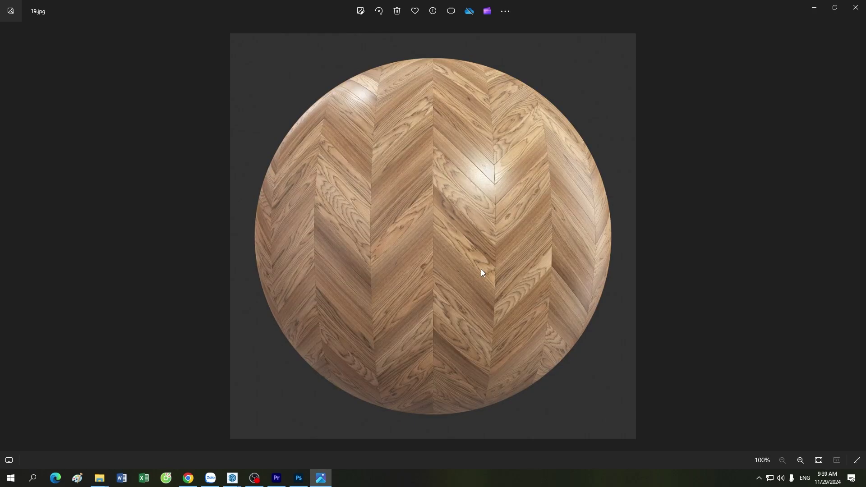
key(Right)
key(Right)
key(Right)
key(Right)
key(Right)
key(Right)
key(Left)
key(Left)
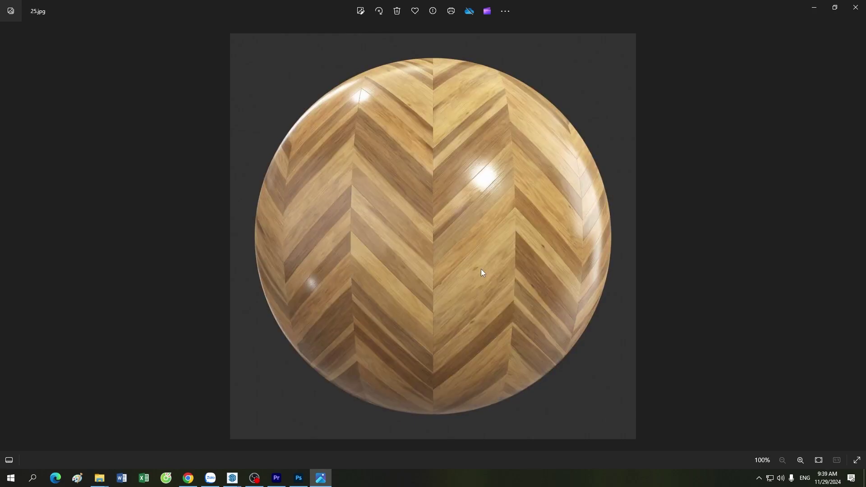
key(Left)
key(Left)
key(Left)
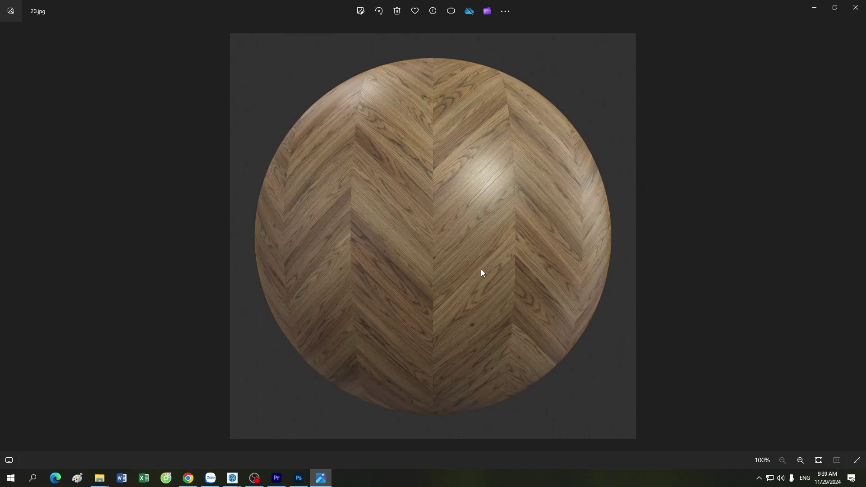
key(Right)
key(Right)
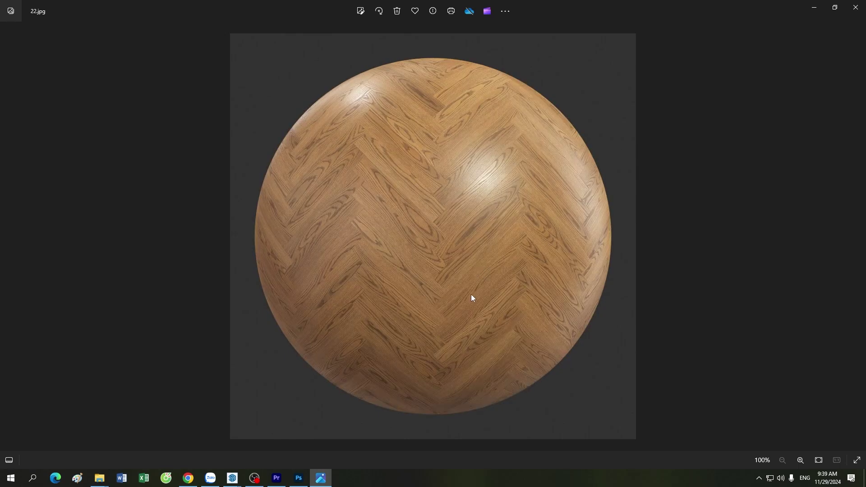
Reopen the floor's Enscape material settings, review the chevron oak albedo at 1.700 m, and show the SAN GO folder
mouse_move(232, 478)
click(247, 444)
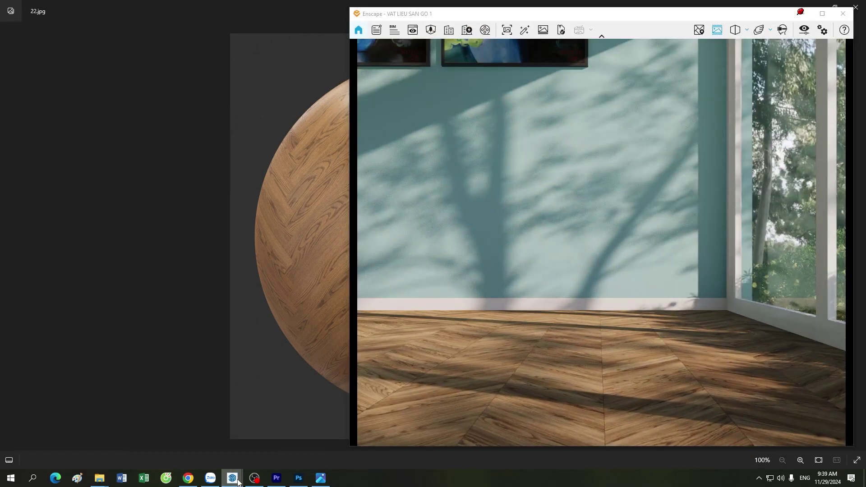
click(200, 448)
click(316, 434)
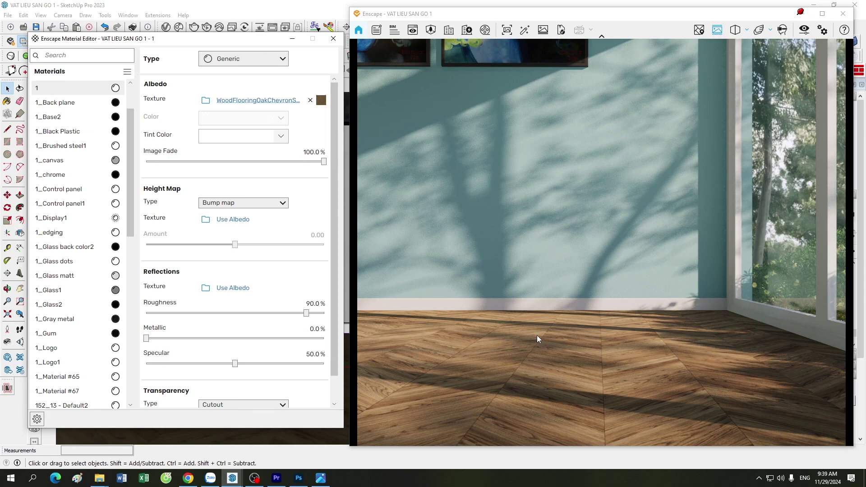
click(323, 102)
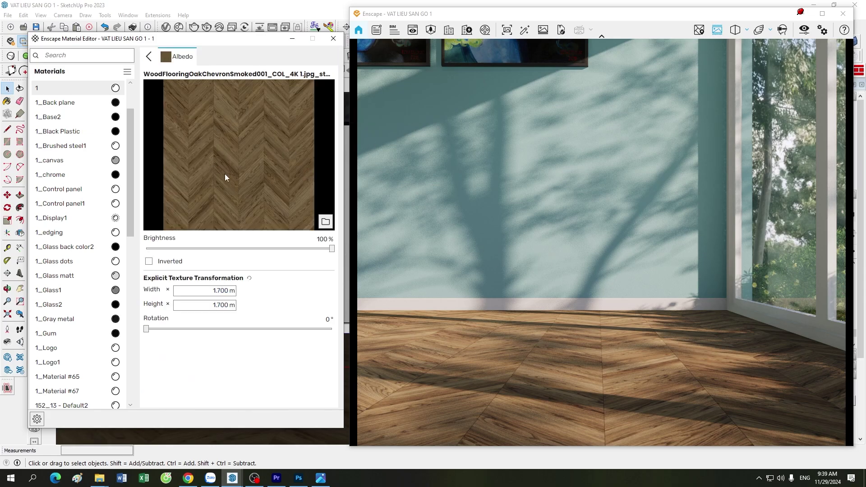
click(149, 56)
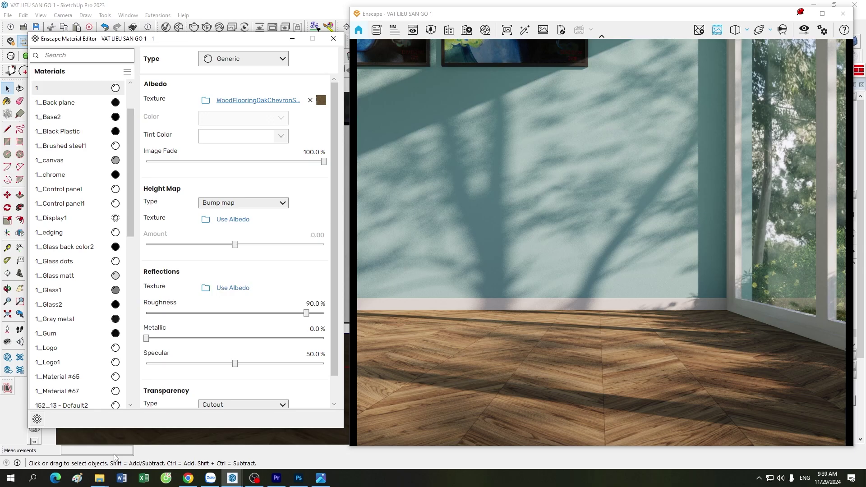
click(101, 479)
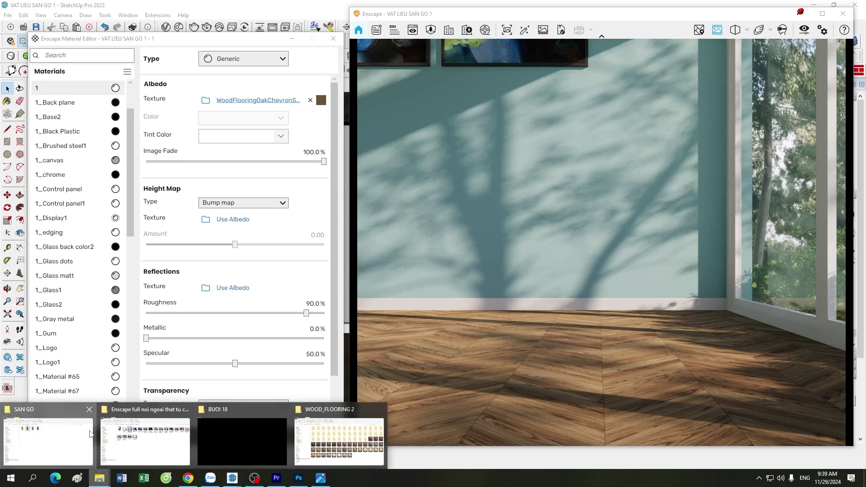
click(48, 440)
Open texture folder 3, select the chevron oak COL map, and return to the Enscape render
double_click(281, 108)
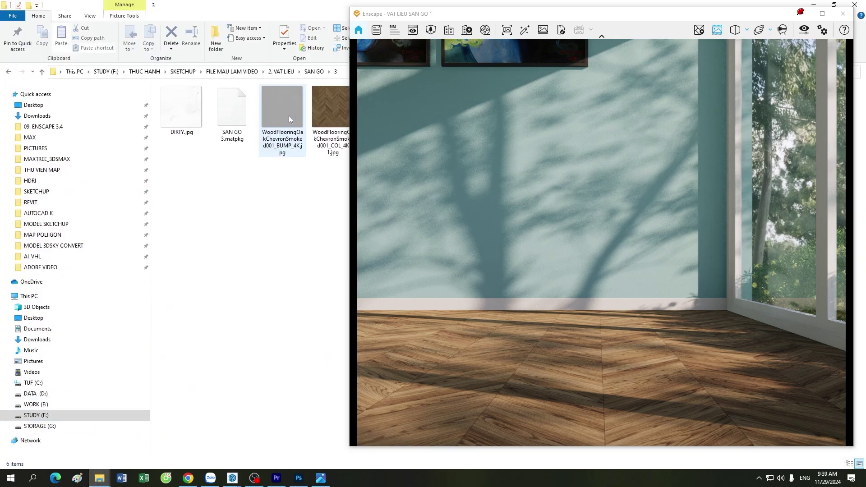
click(803, 13)
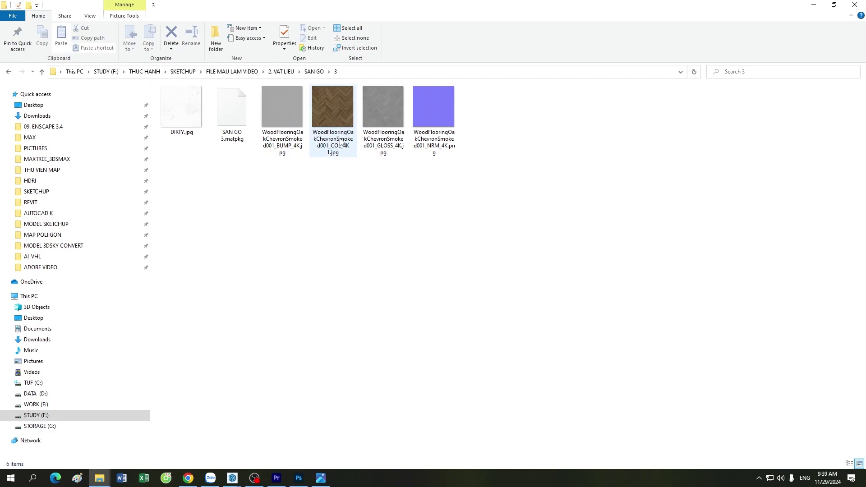
click(334, 110)
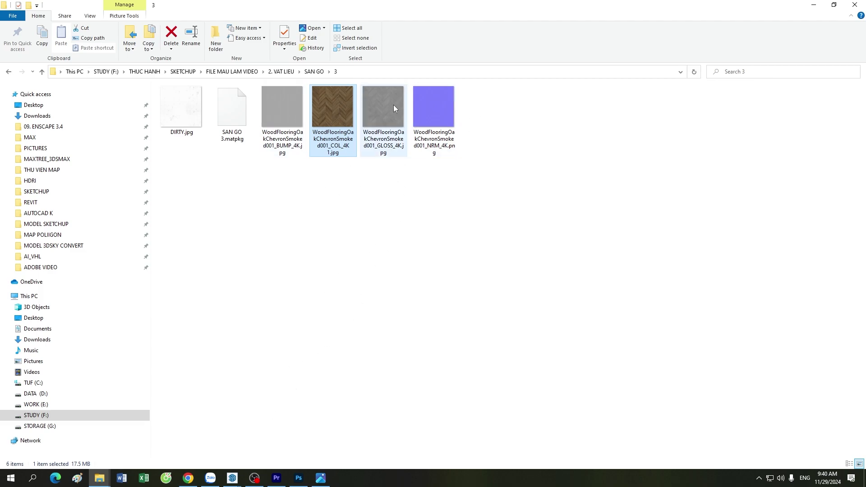
click(232, 477)
click(255, 440)
Load the chevron oak NRM_4K texture as the floor material's height map
click(314, 440)
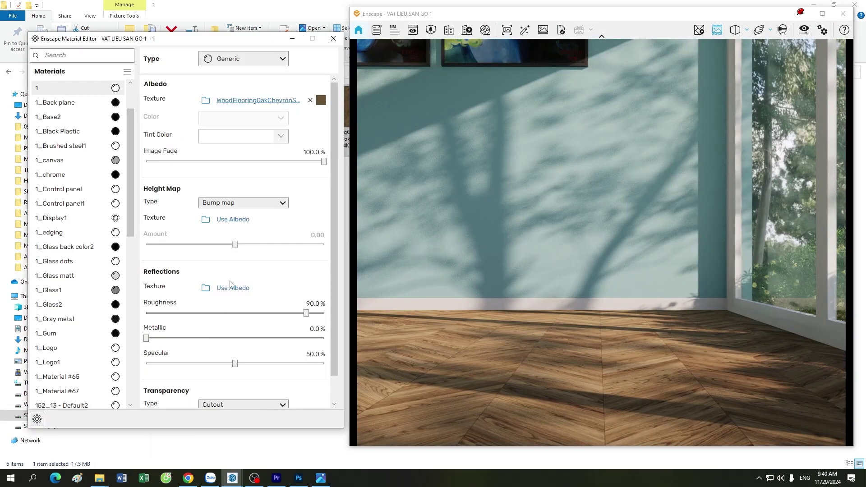
click(207, 220)
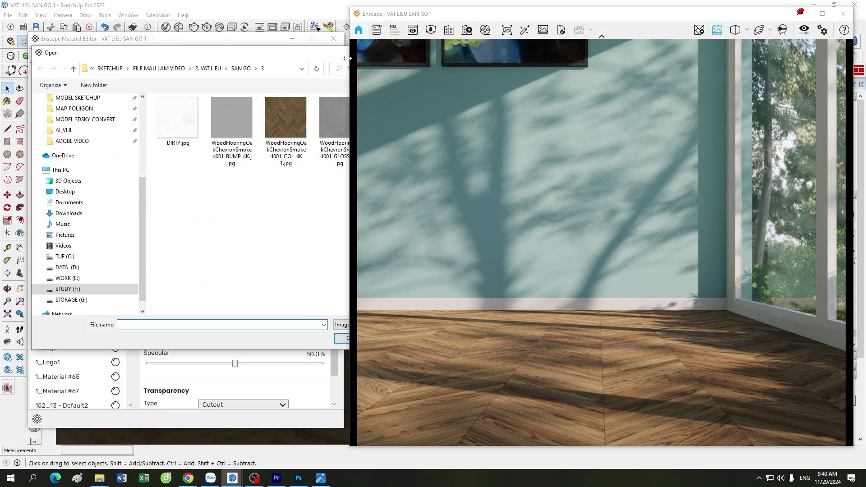
drag(443, 20, 494, 19)
click(381, 131)
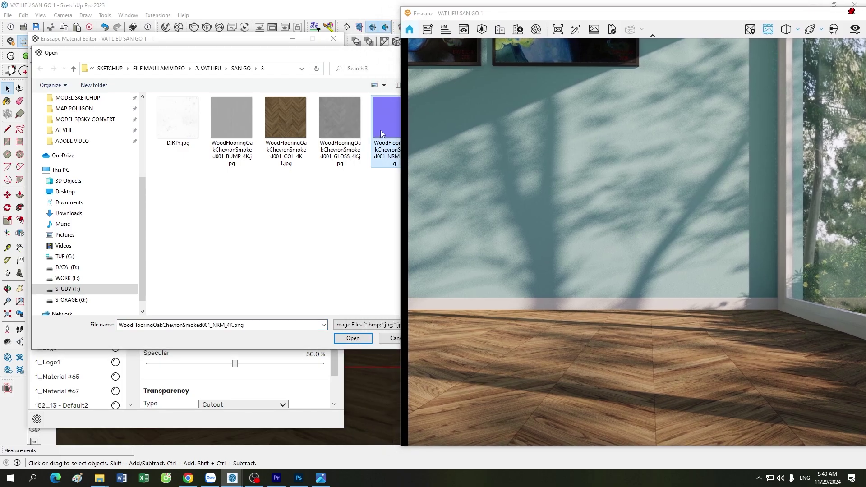
double_click(381, 130)
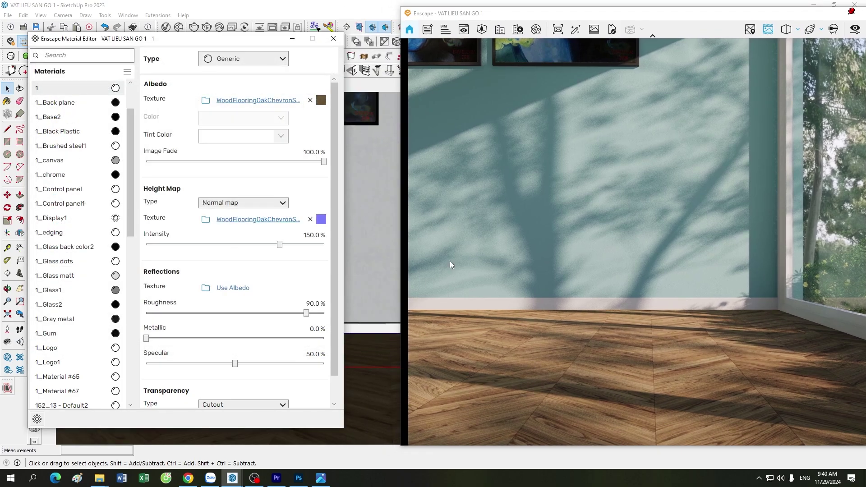
Set the normal map intensity to 100%, then 150% after checking the relief up close
double_click(310, 235)
text(100)
key(Return)
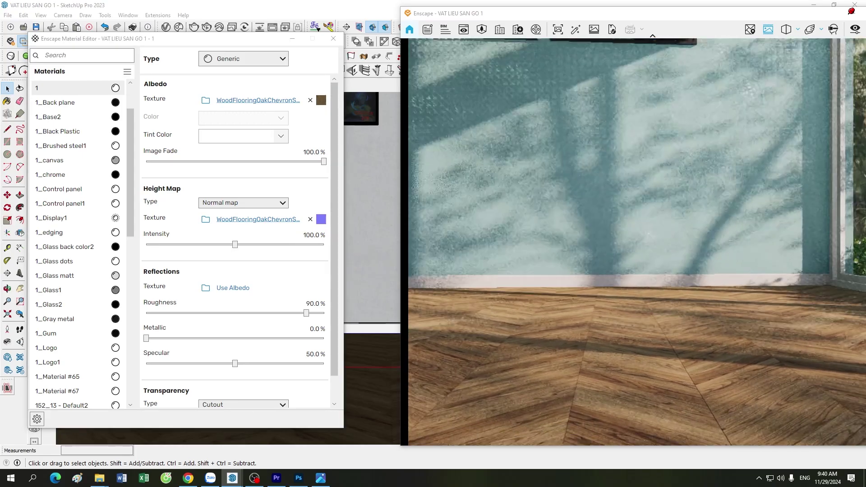
mouse_move(570, 311)
mouse_down()
mouse_move(559, 297)
mouse_move(730, 307)
mouse_up()
drag(670, 325, 634, 324)
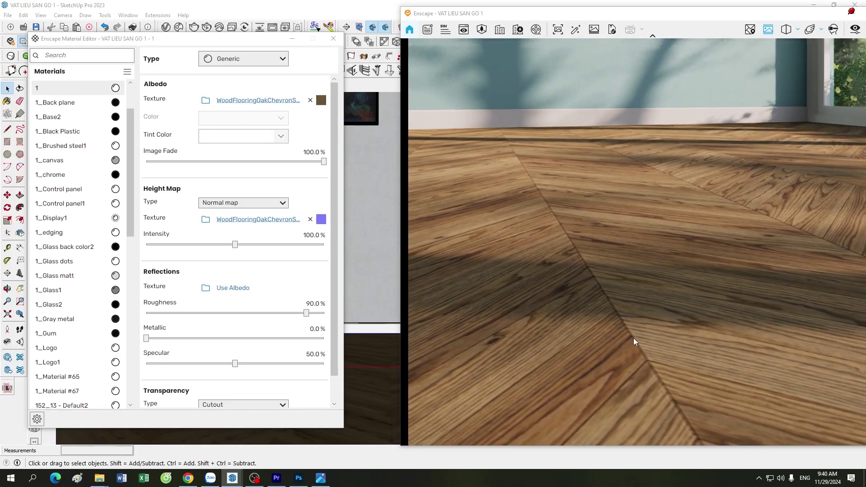
click(312, 235)
text(150)
key(Return)
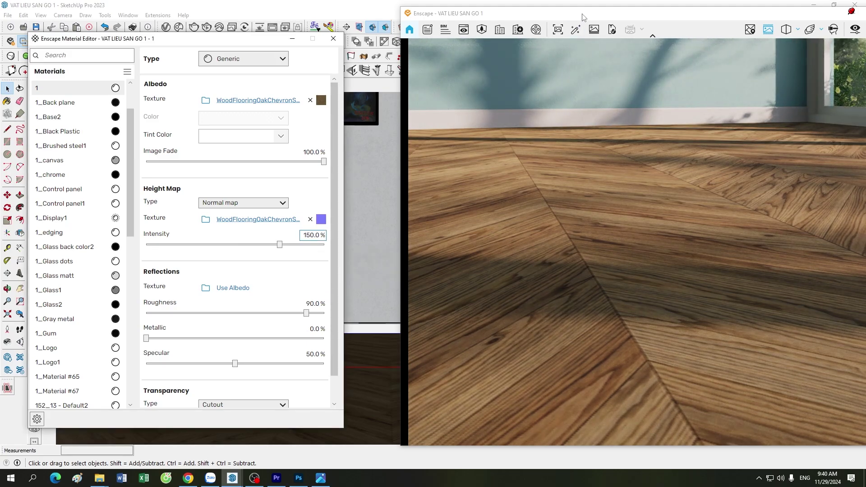
drag(582, 14, 391, 20)
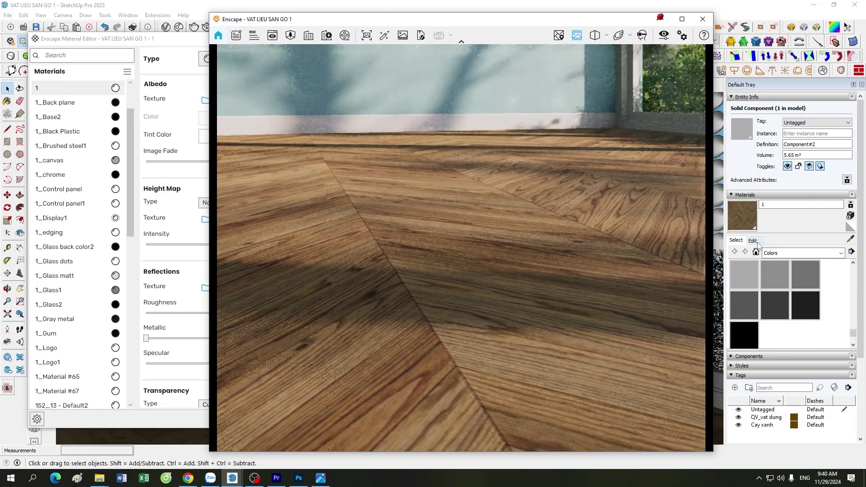
Set the floor material's texture size to 1600 and move the render window aside
click(753, 241)
text(1600)
key(Return)
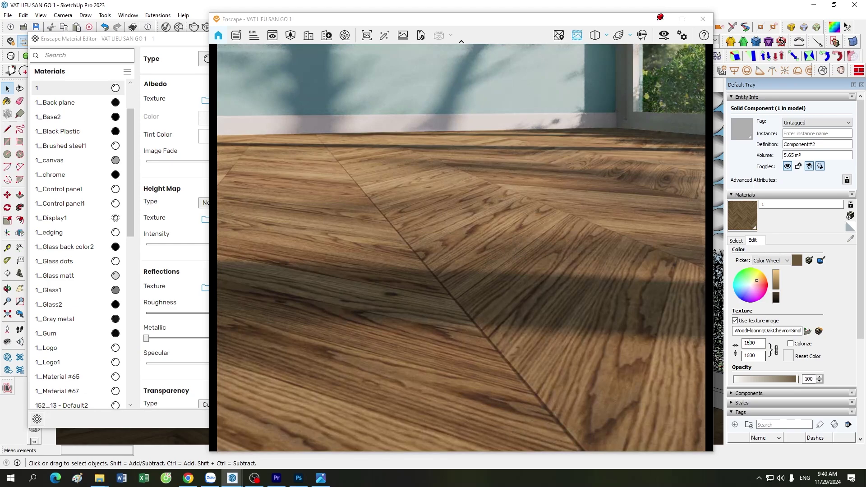
drag(504, 19, 674, 12)
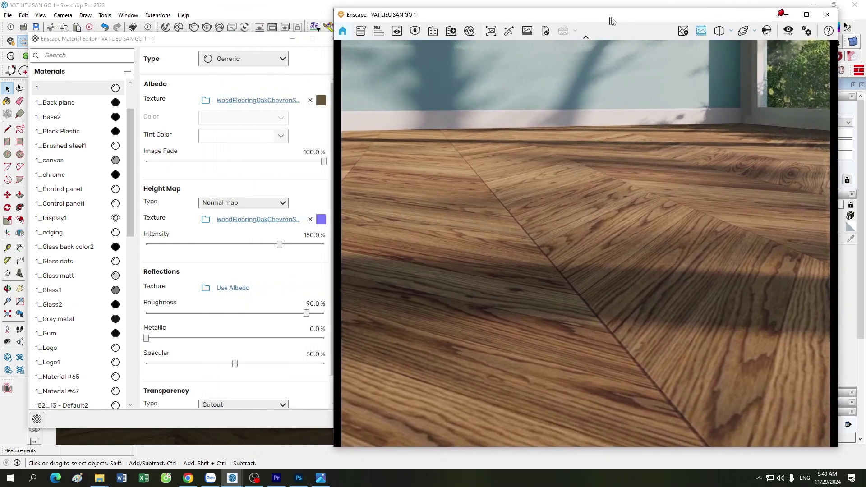
Scroll through the material settings and switch the render to the saved wall scene
scroll(632, 315, down, 3)
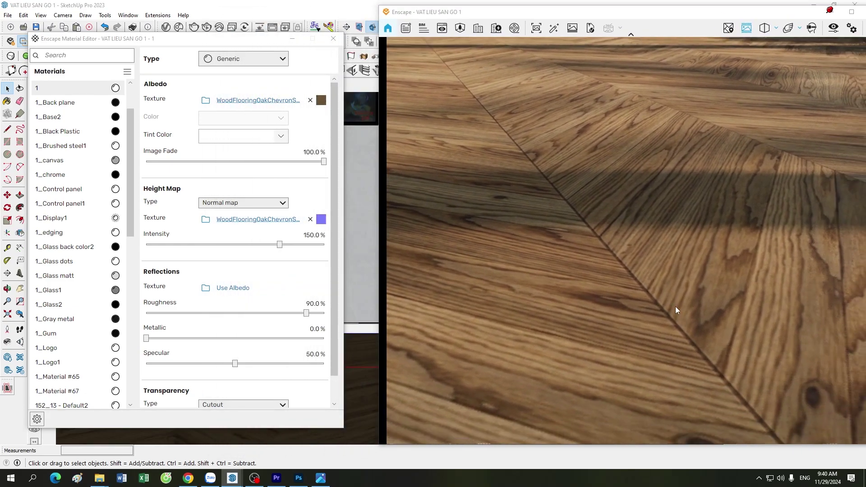
scroll(675, 307, down, 3)
scroll(637, 255, down, 2)
scroll(641, 268, up, 5)
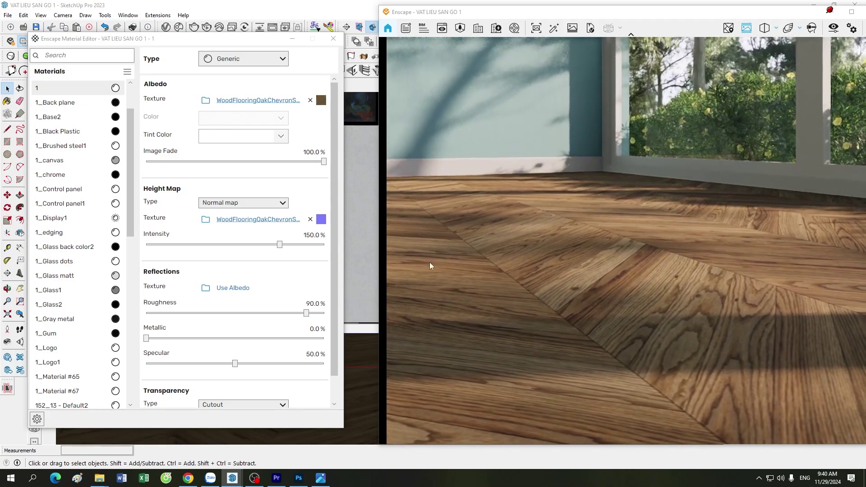
scroll(310, 235, up, 2)
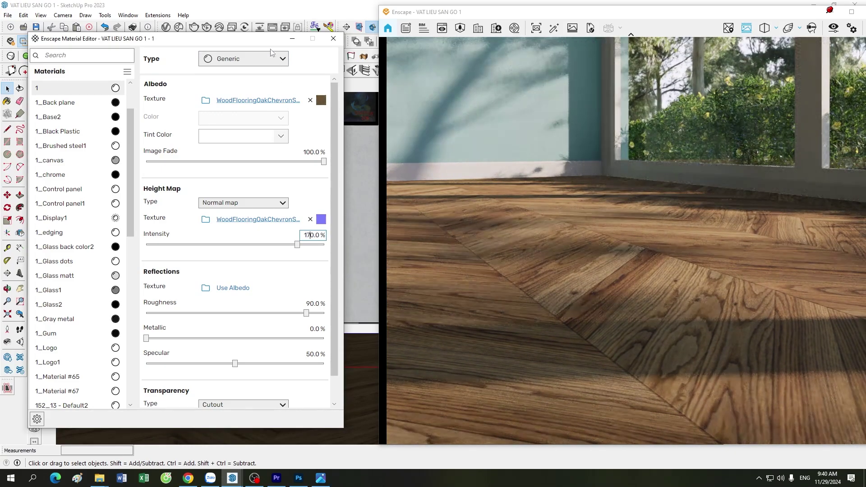
drag(270, 41, 254, 88)
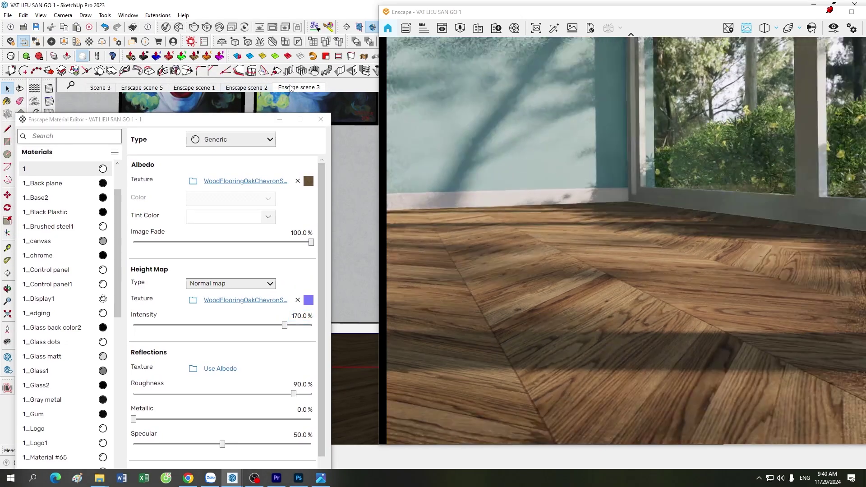
click(291, 88)
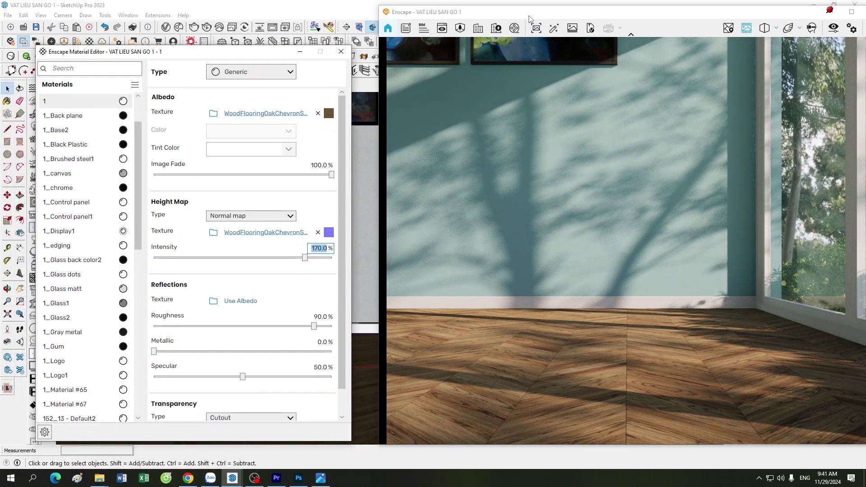
drag(546, 12, 519, 7)
Set the floor's roughness to 50% and walk the camera across the room to judge it
click(294, 236)
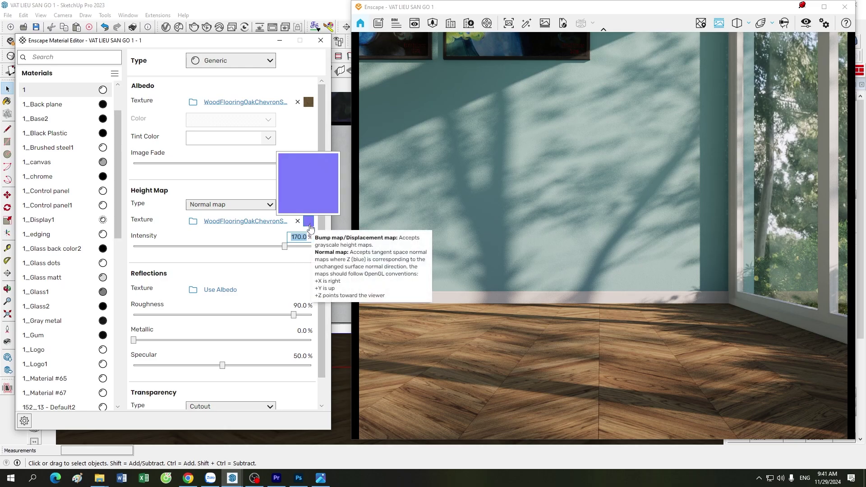
mouse_move(264, 345)
click(328, 316)
text(50)
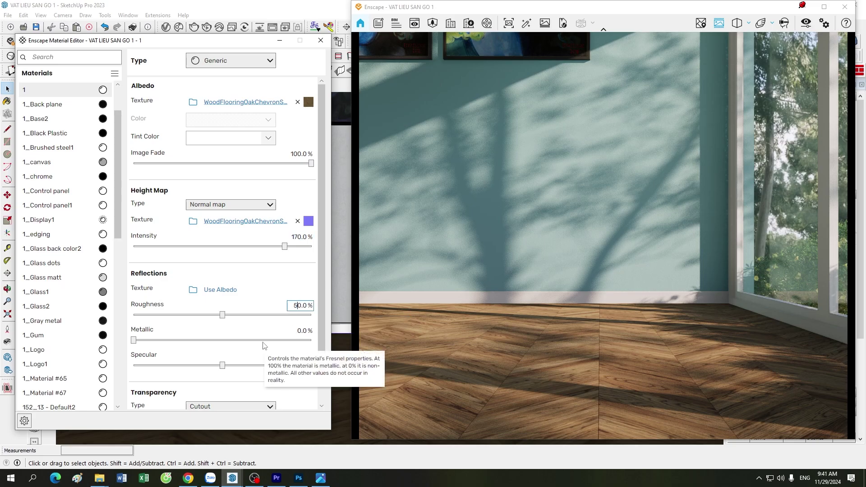
click(525, 342)
key(a)
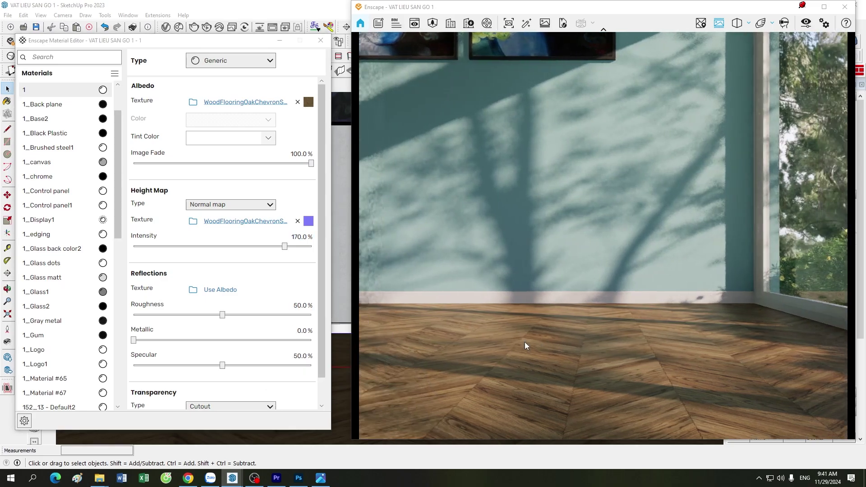
key(d)
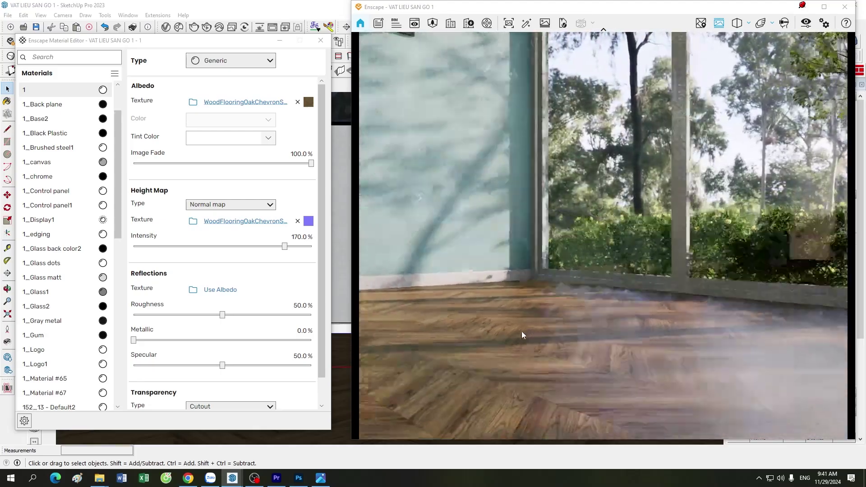
key(d)
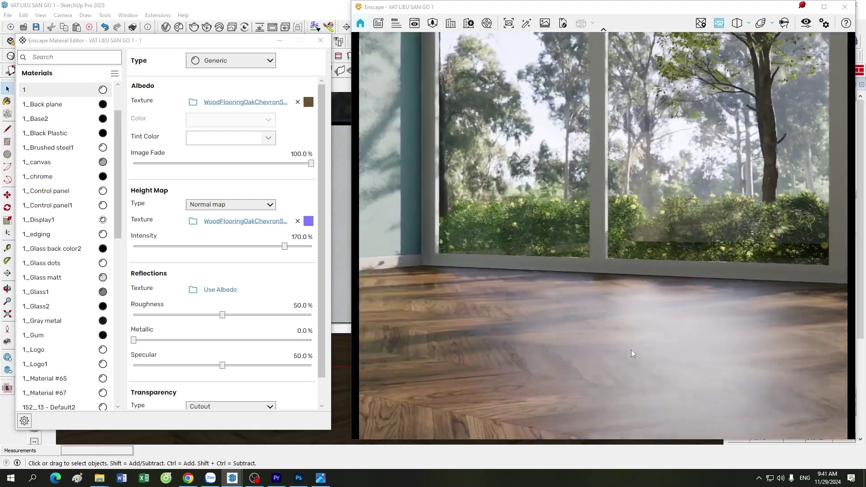
key(a)
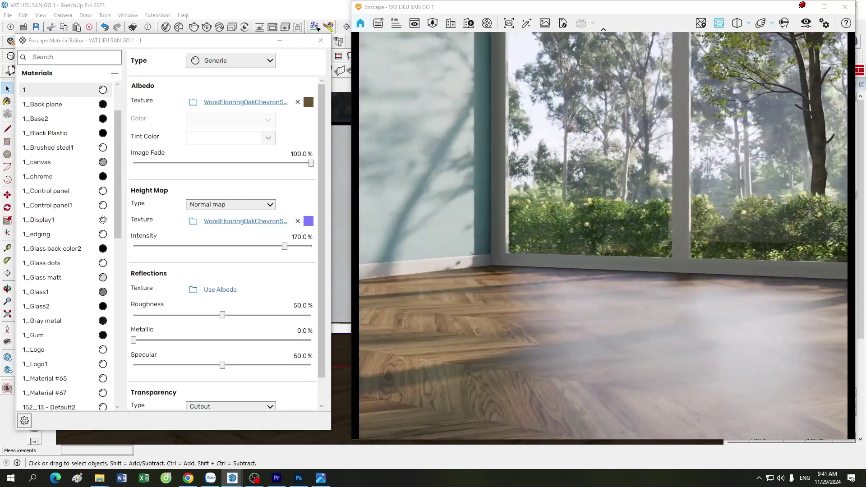
key(d)
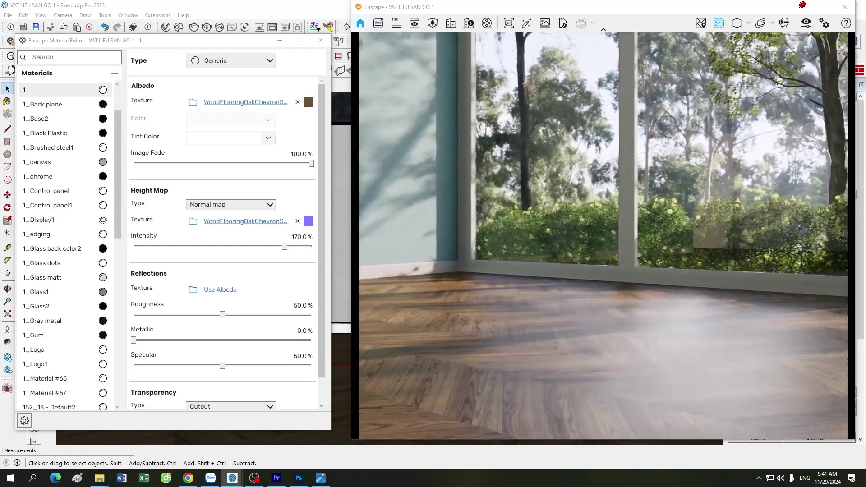
key(a)
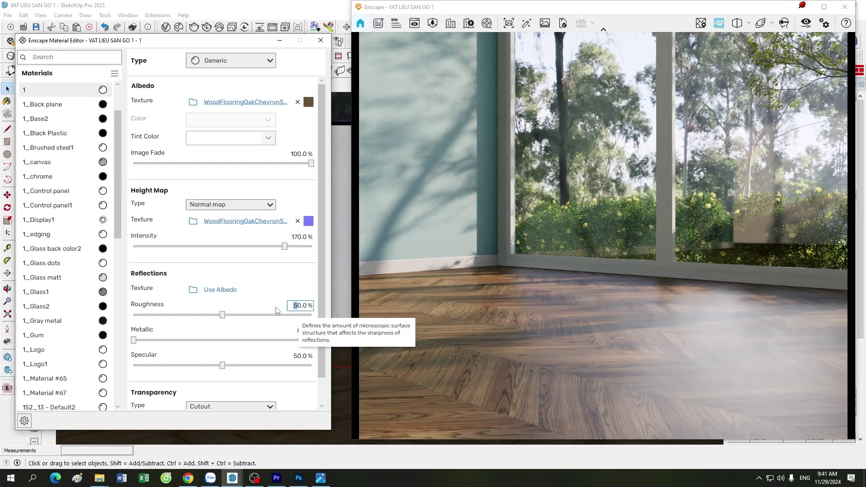
text(30)
Lower the roughness to 30%, inspect the floor by the window, and return to the wall scene
click(519, 322)
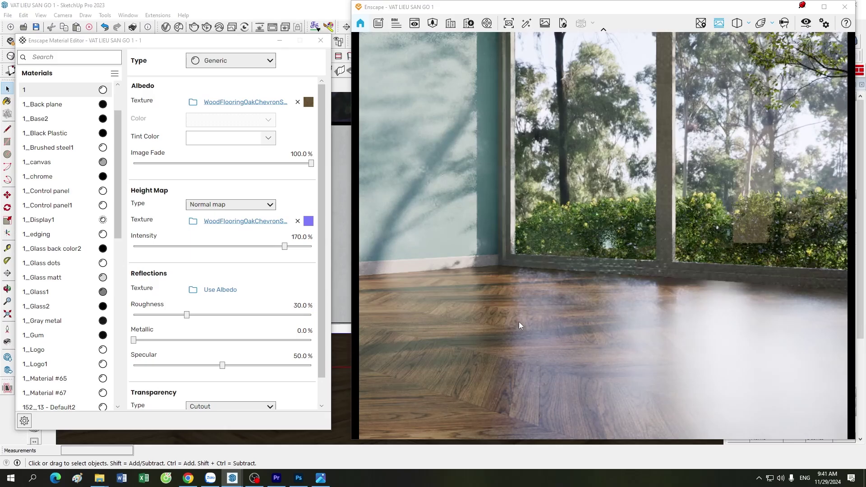
key(w)
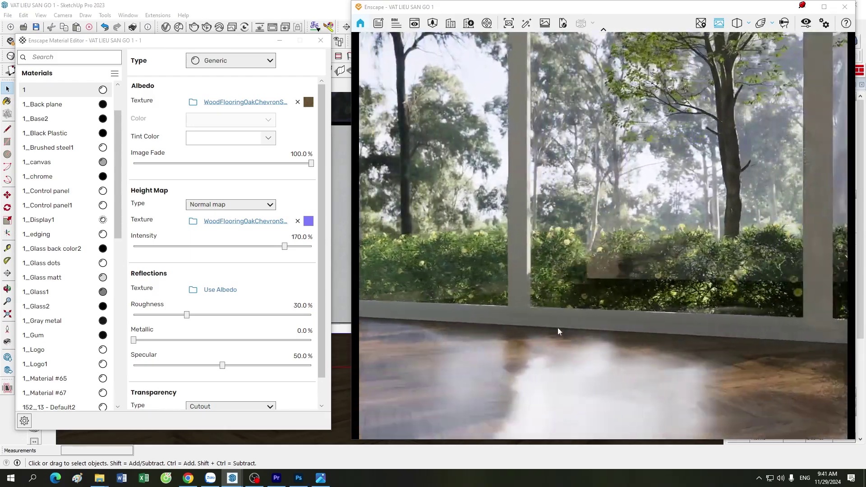
drag(557, 328, 481, 274)
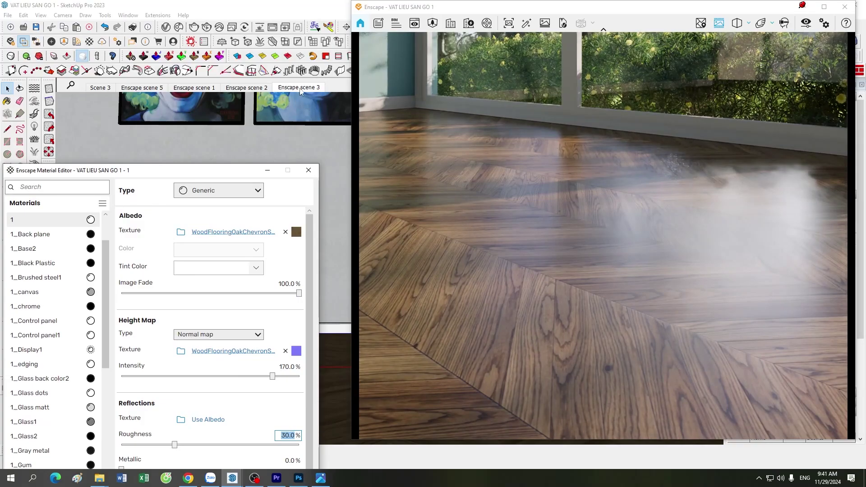
click(301, 91)
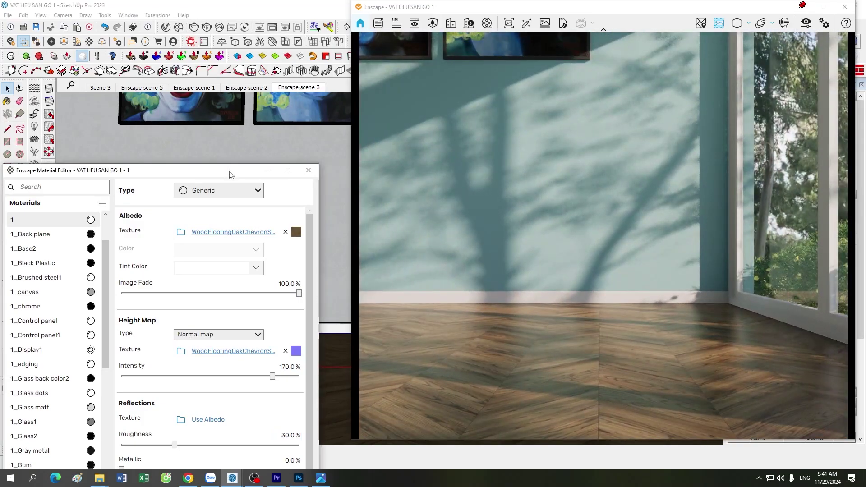
mouse_move(230, 174)
mouse_down()
mouse_move(255, 46)
mouse_move(242, 64)
mouse_up()
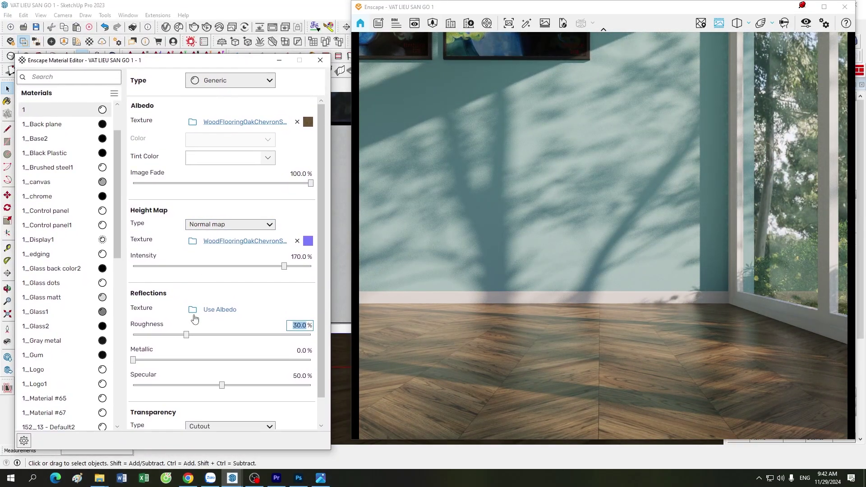
Load DIRTY.jpg as the roughness texture, unlinked from the albedo size, at 0.5 m by 0.5 m
click(218, 309)
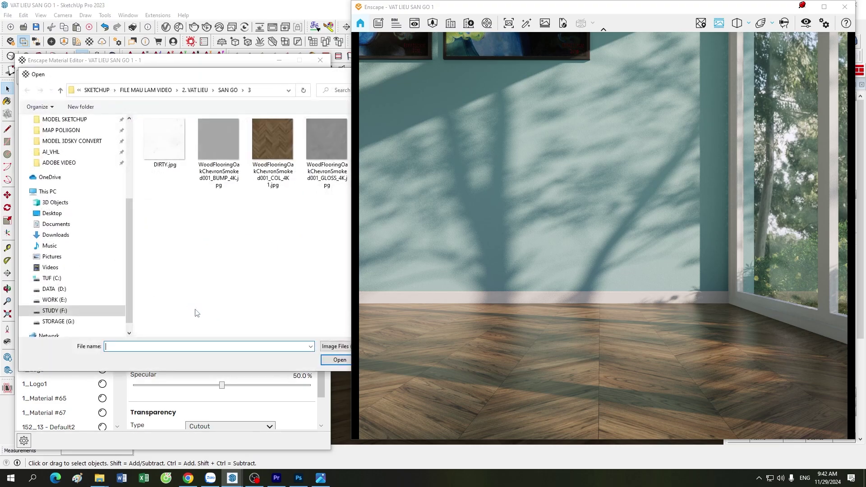
double_click(163, 152)
click(301, 307)
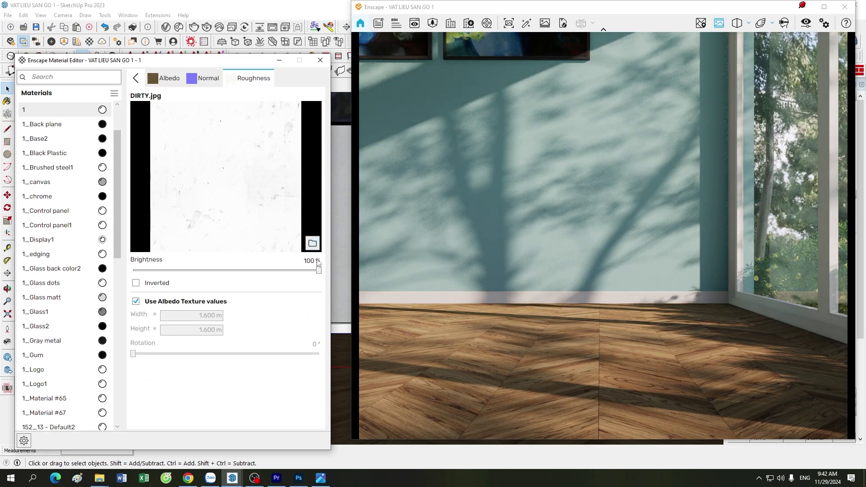
click(155, 307)
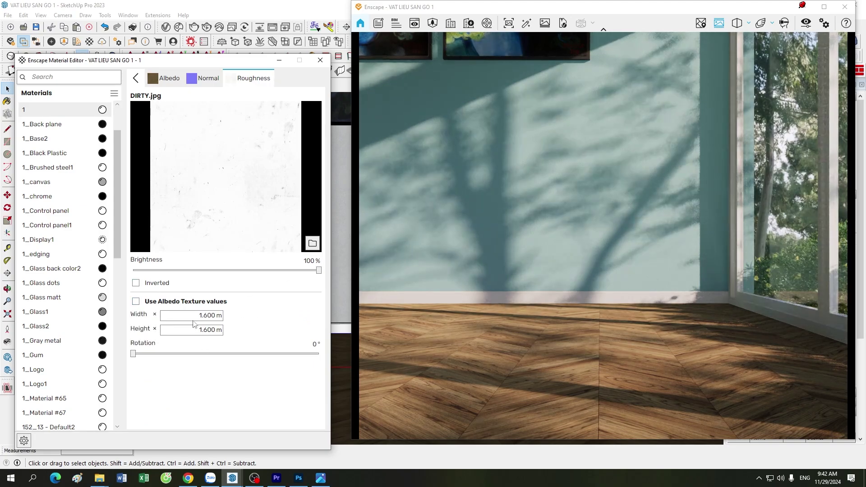
double_click(208, 315)
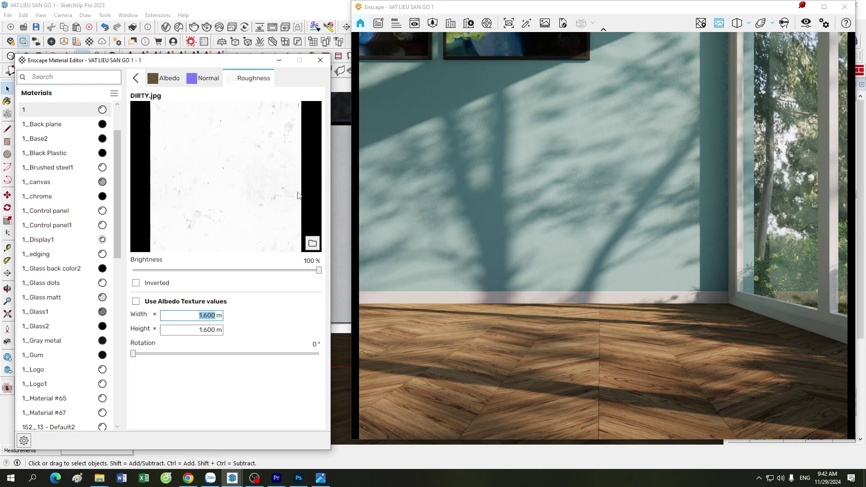
text(.5)
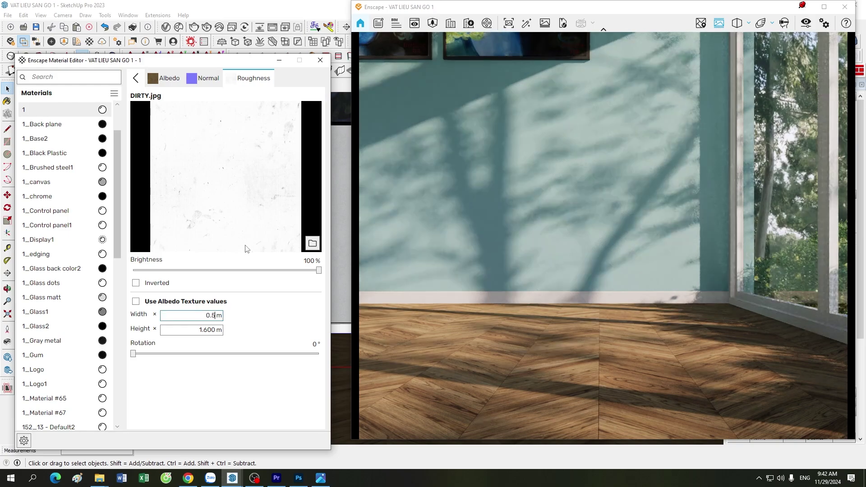
key(Return)
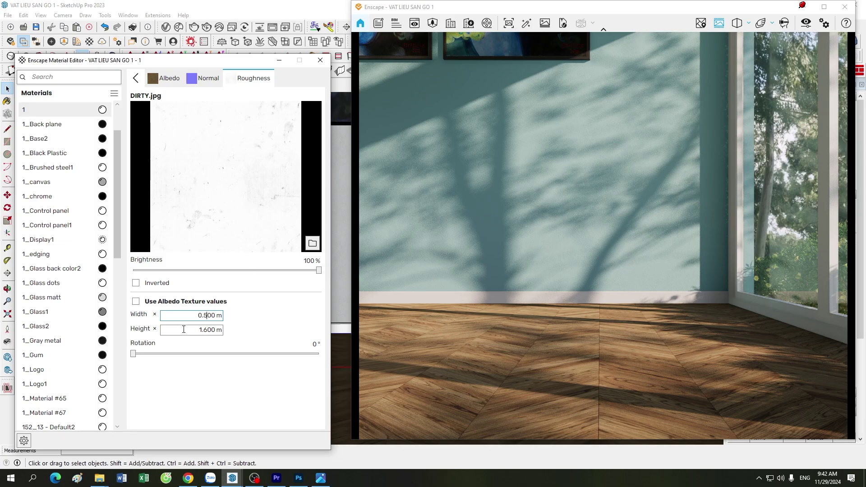
text(.5)
key(Return)
Invert the DIRTY roughness map, set its brightness to 70%, and inspect the floor by the window
click(170, 284)
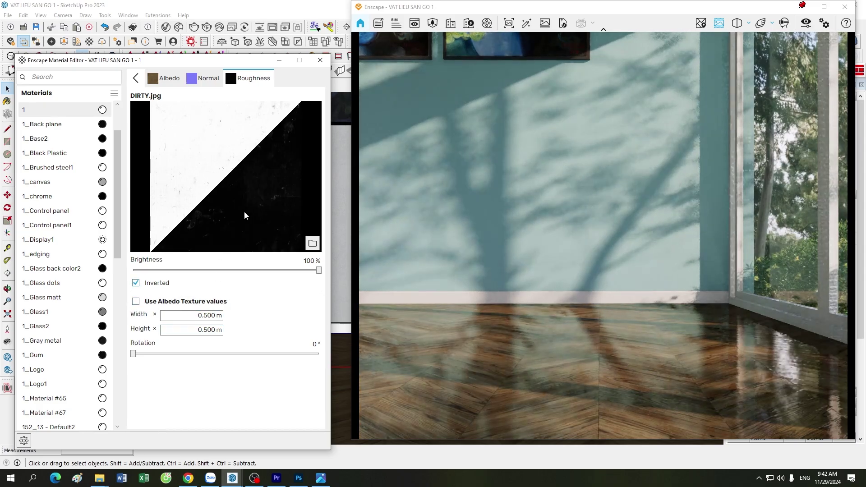
drag(311, 264, 242, 267)
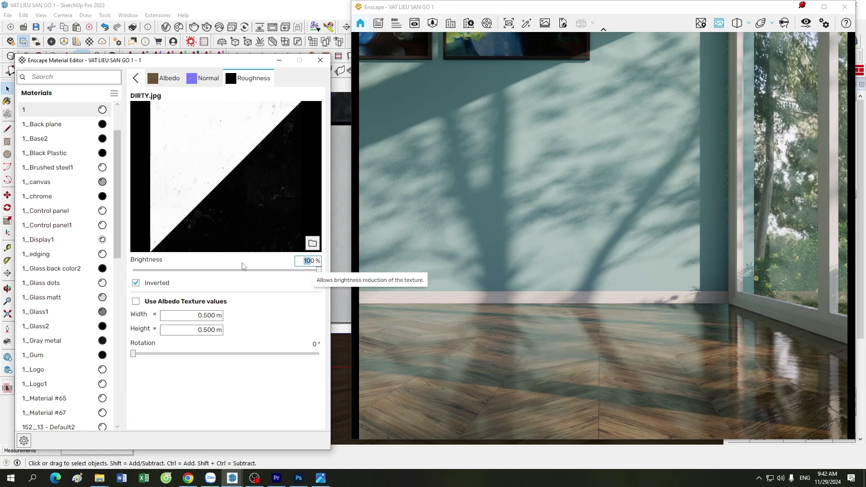
text(70)
key(Return)
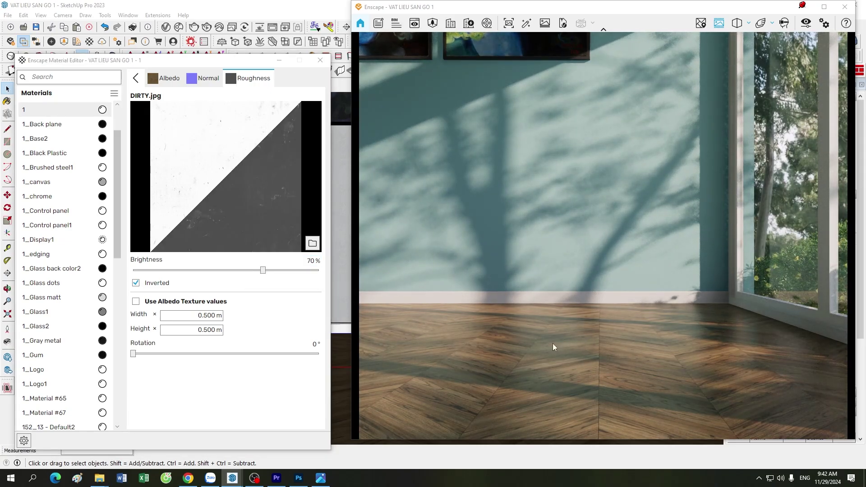
drag(573, 358, 564, 337)
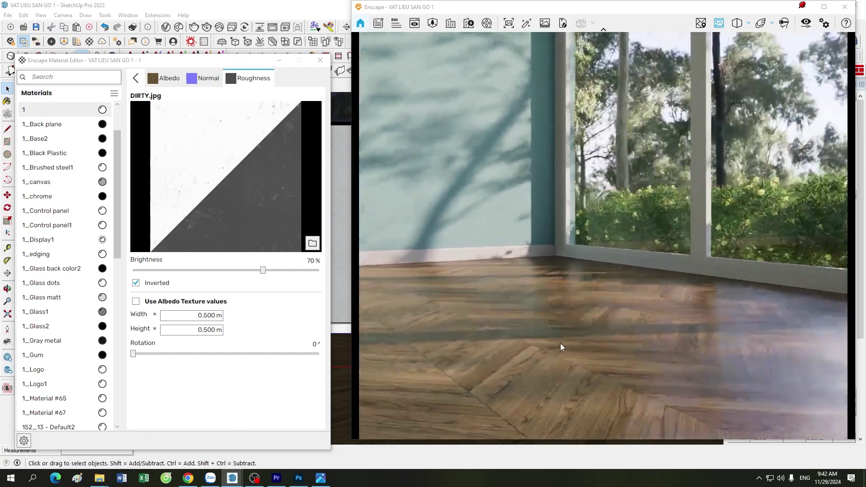
key(w)
key(w)
key(w)
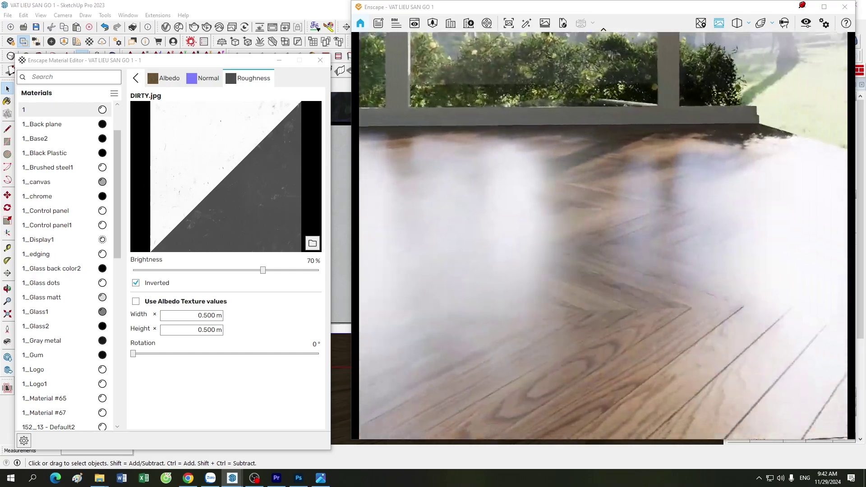
mouse_move(569, 337)
mouse_down()
mouse_move(688, 295)
mouse_move(711, 316)
mouse_up()
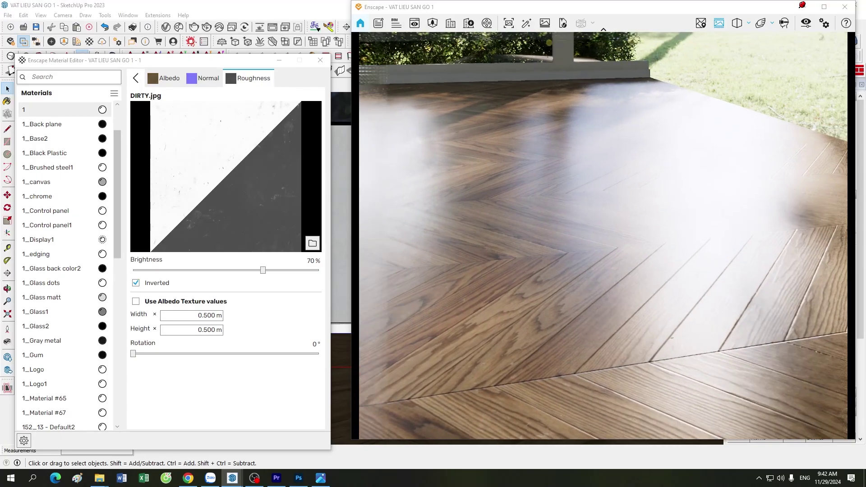
mouse_move(622, 337)
mouse_down()
mouse_move(706, 320)
mouse_move(722, 271)
mouse_move(720, 317)
mouse_move(695, 330)
mouse_move(621, 324)
mouse_up()
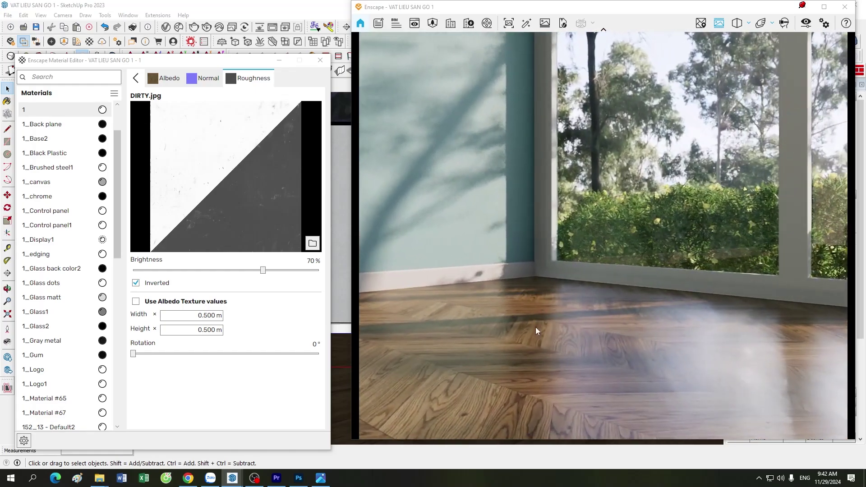
Change the roughness brightness to 50%, recheck the floor, and return to the blue-wall scene
click(313, 261)
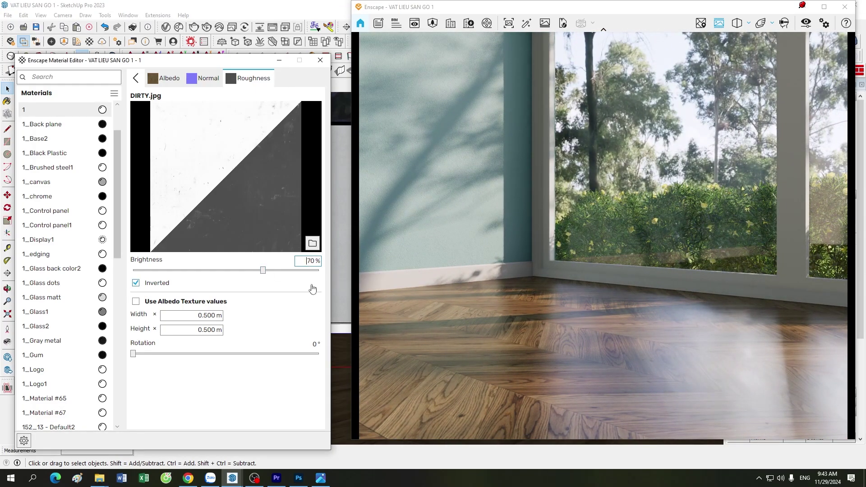
text(50)
key(Return)
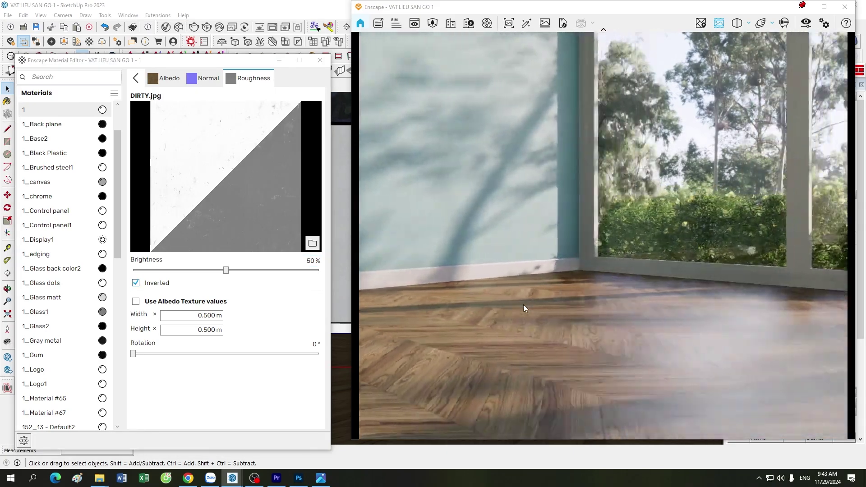
drag(523, 305, 536, 310)
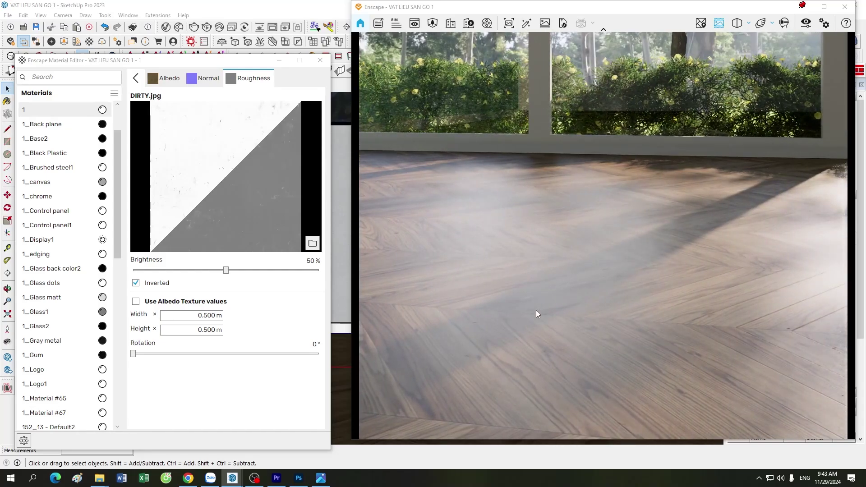
mouse_move(536, 310)
mouse_down()
mouse_move(539, 318)
mouse_move(564, 313)
mouse_up()
key(w)
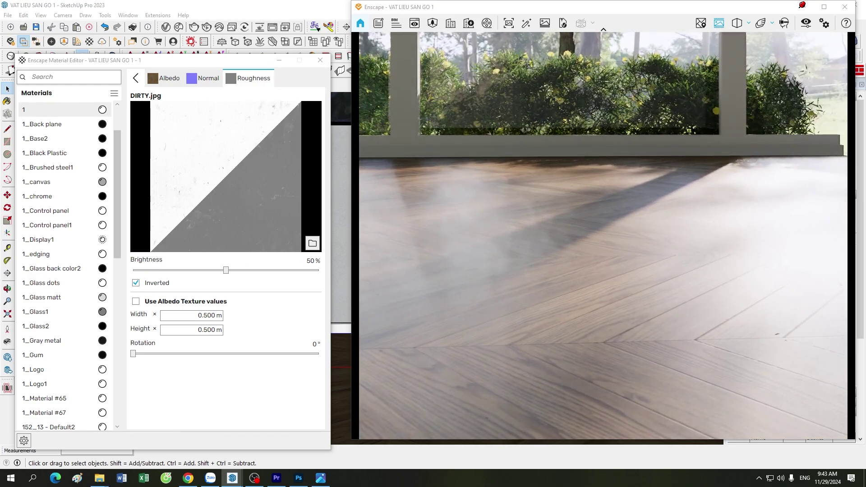
click(286, 89)
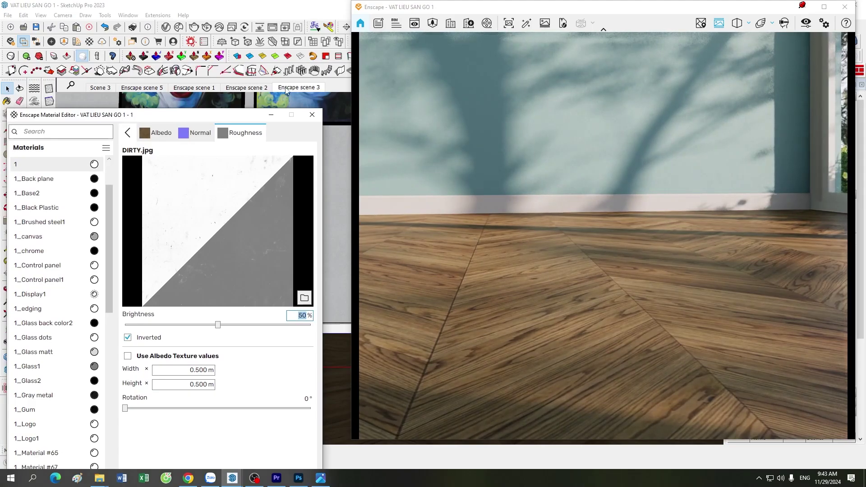
Switch to Enscape scene 3 and set the floor material's Image Fade to 90%
click(286, 91)
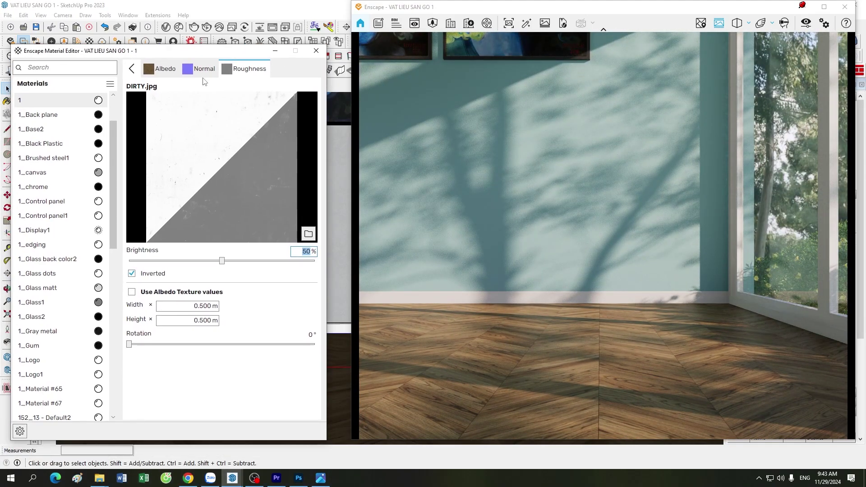
click(133, 69)
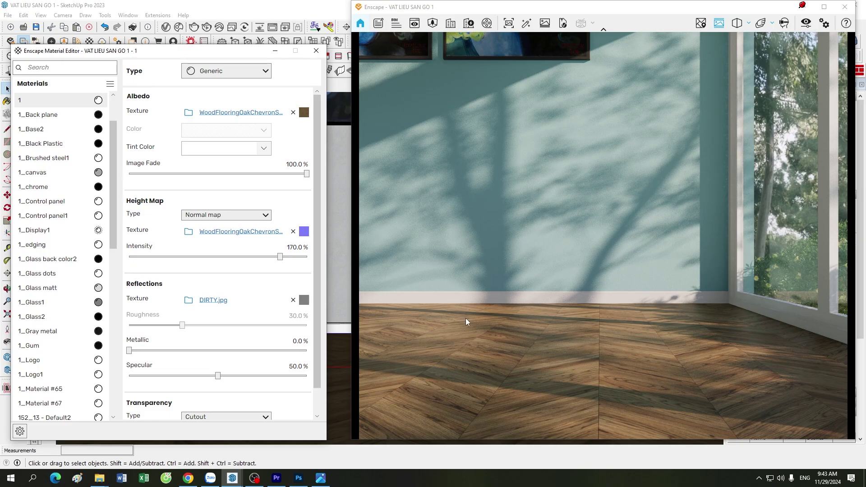
double_click(296, 164)
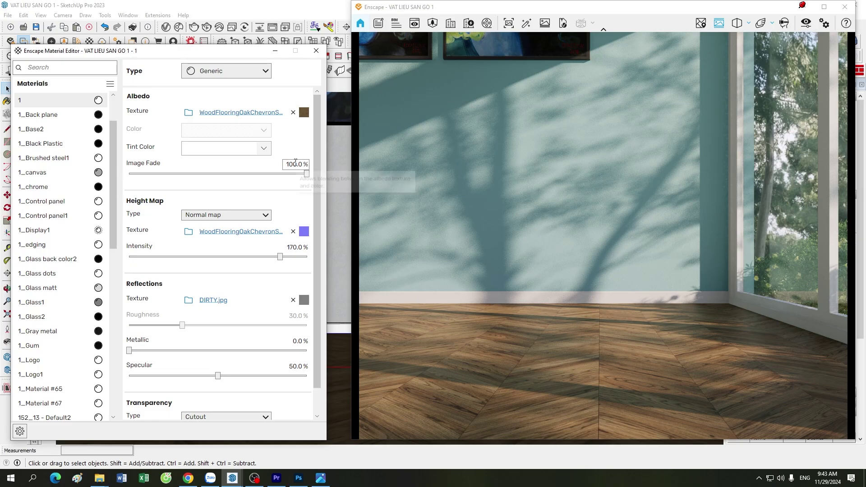
text(90)
key(Return)
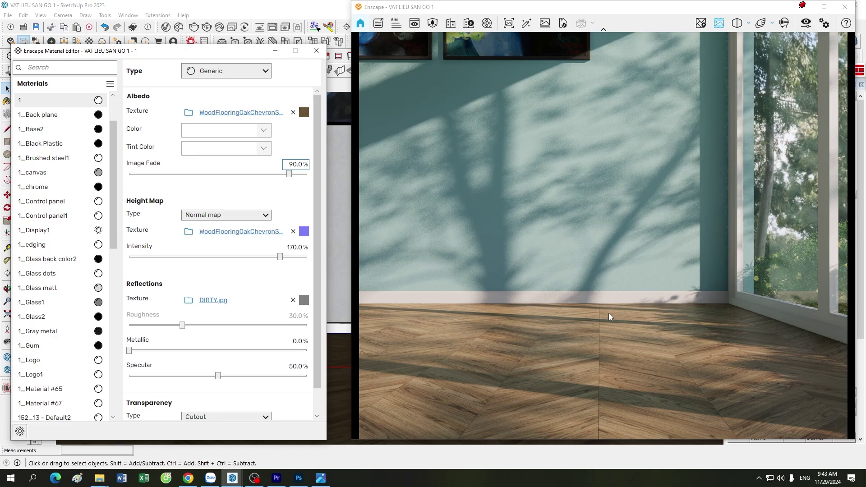
Set the DIRTY roughness texture brightness to 55% and go back to the main settings
click(304, 301)
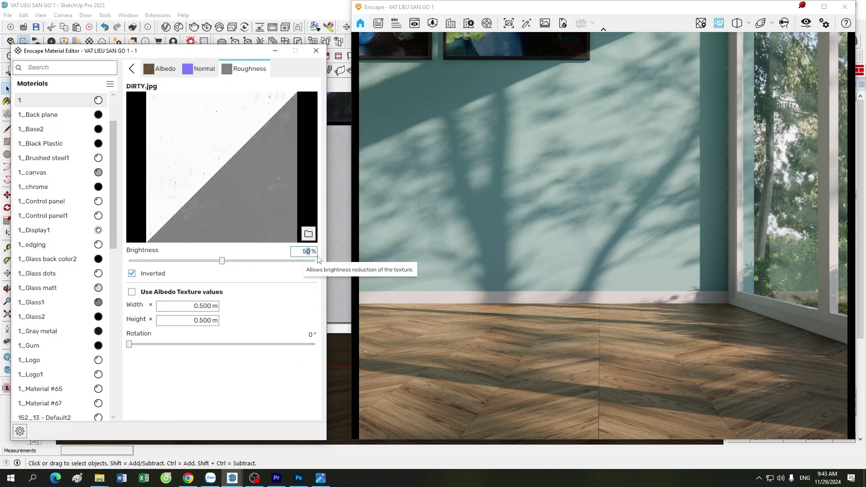
text(55)
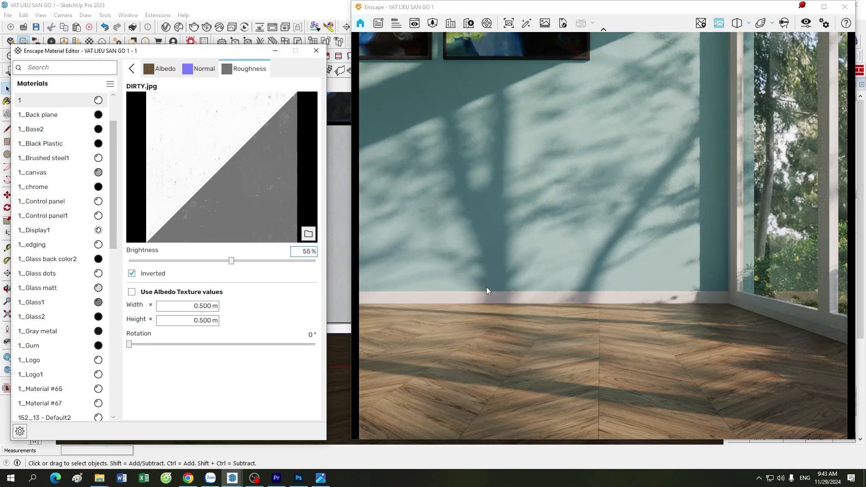
click(132, 68)
click(571, 308)
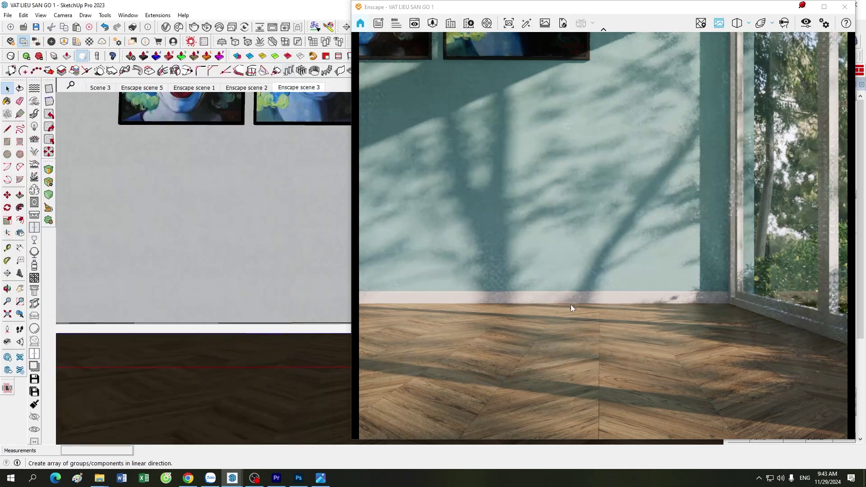
scroll(594, 309, up, 3)
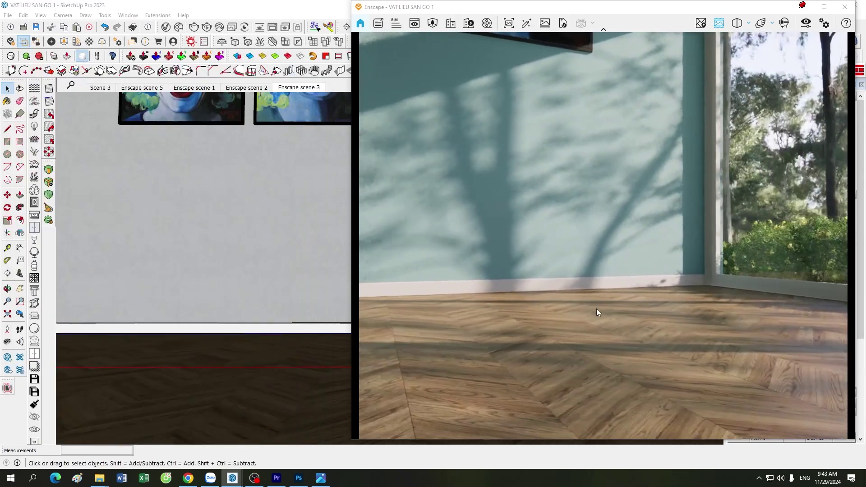
key(d)
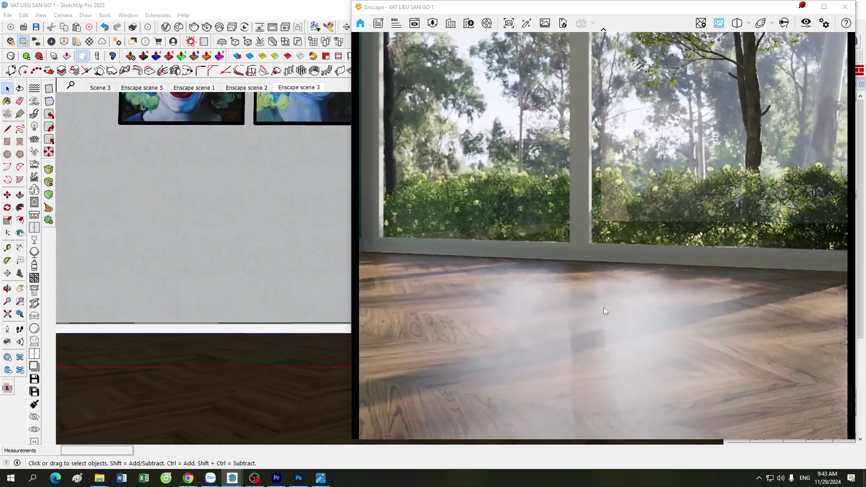
key(d)
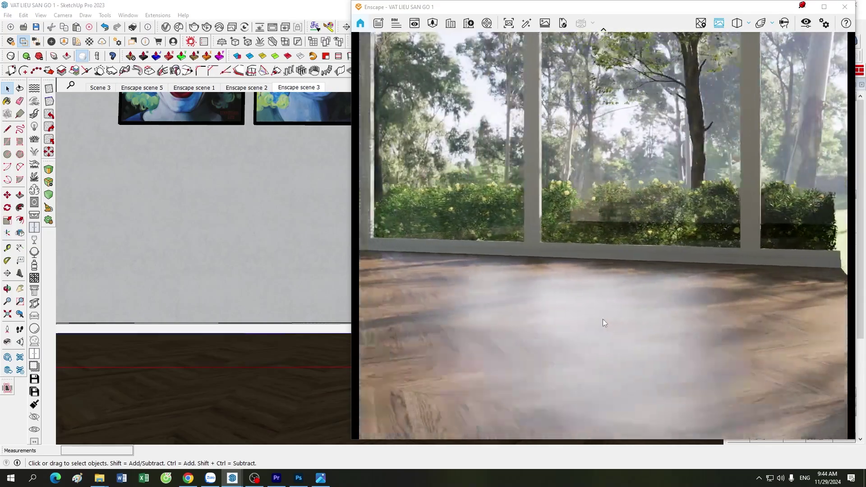
key(a)
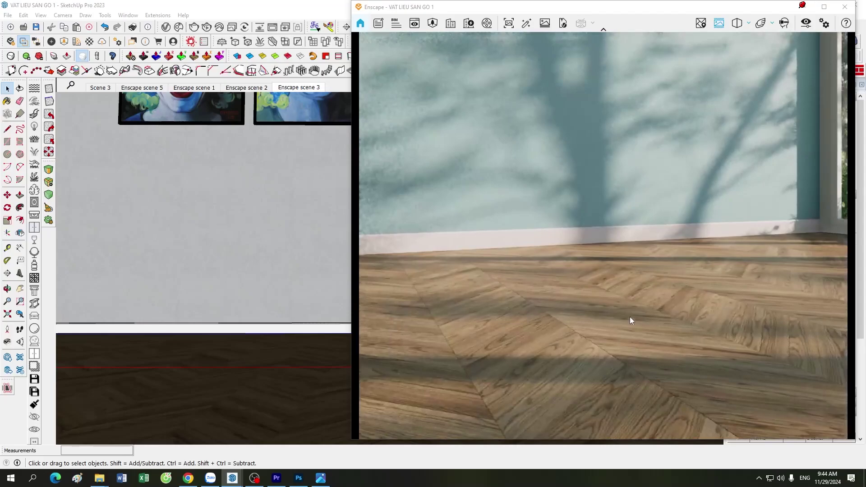
key(d)
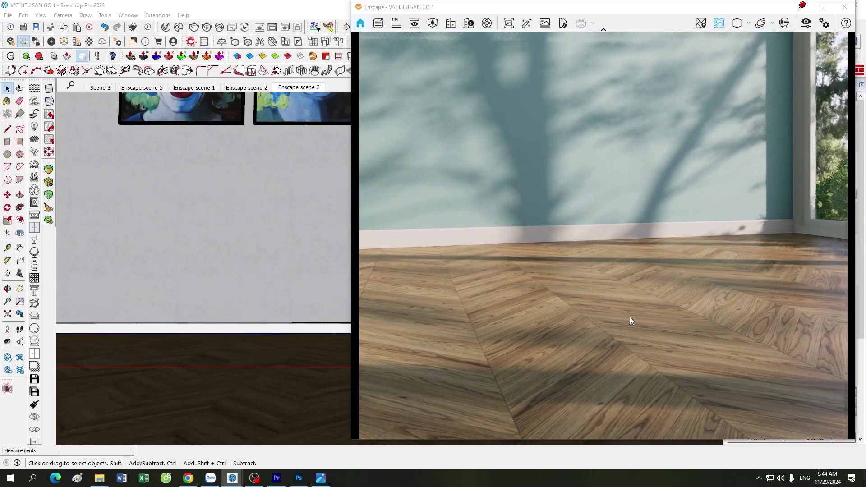
key(d)
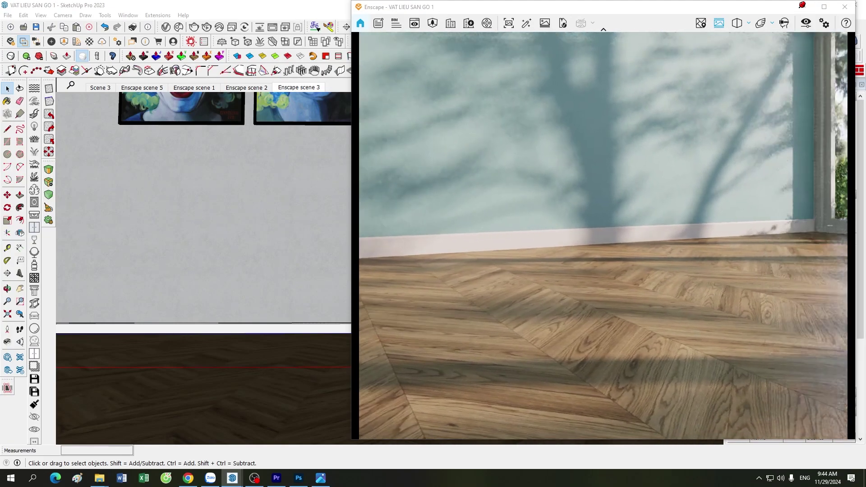
key(w)
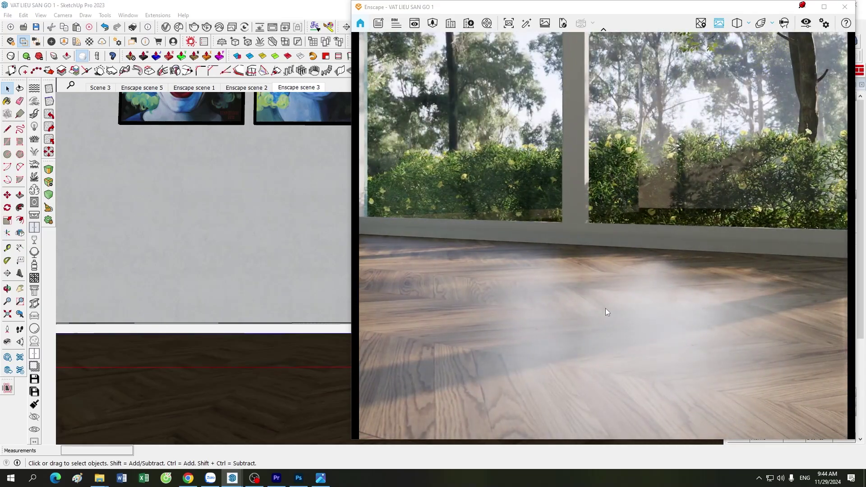
key(a)
key(a)
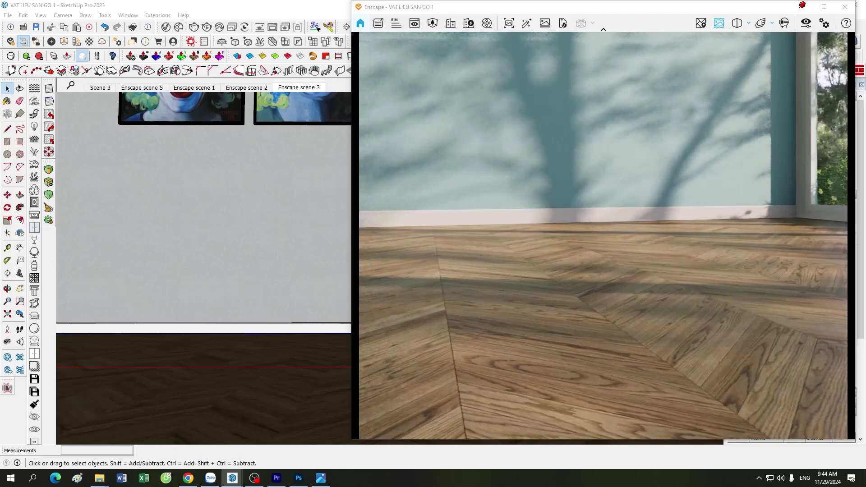
mouse_move(583, 299)
mouse_down()
mouse_move(635, 283)
mouse_move(719, 238)
mouse_up()
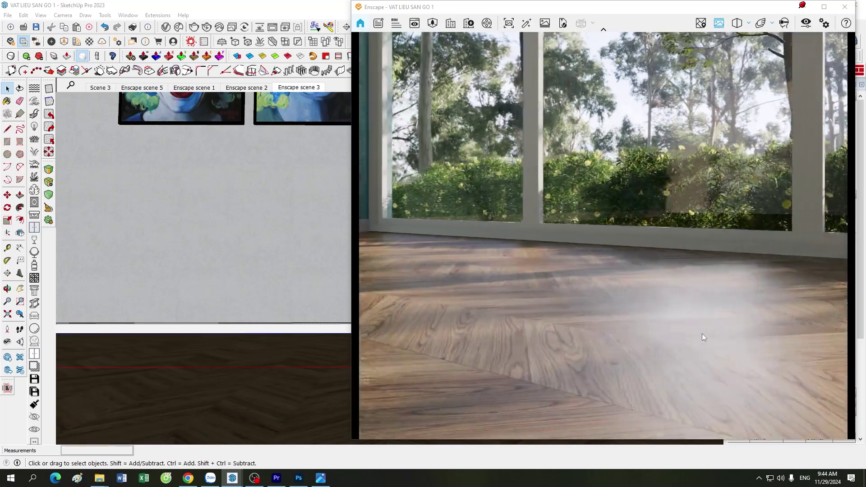
drag(703, 334, 666, 335)
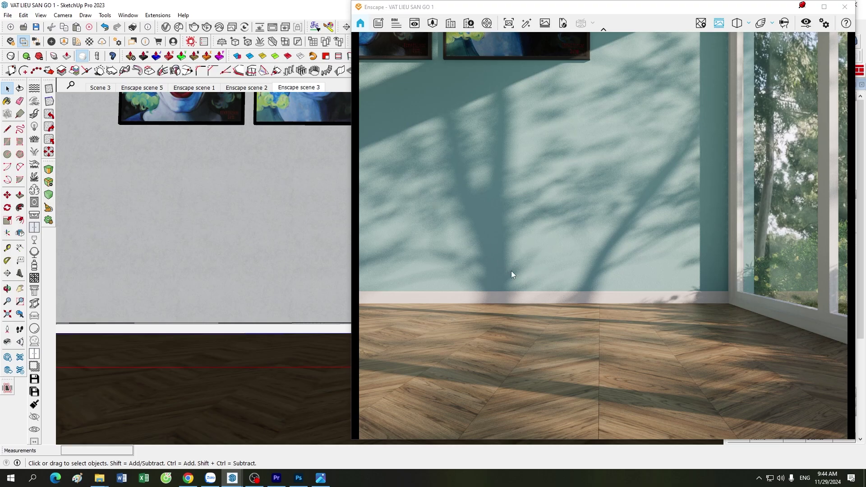
Set the floor material's Image Fade to 90% in the Enscape Material Editor, leaving Tint Color unchanged
click(89, 43)
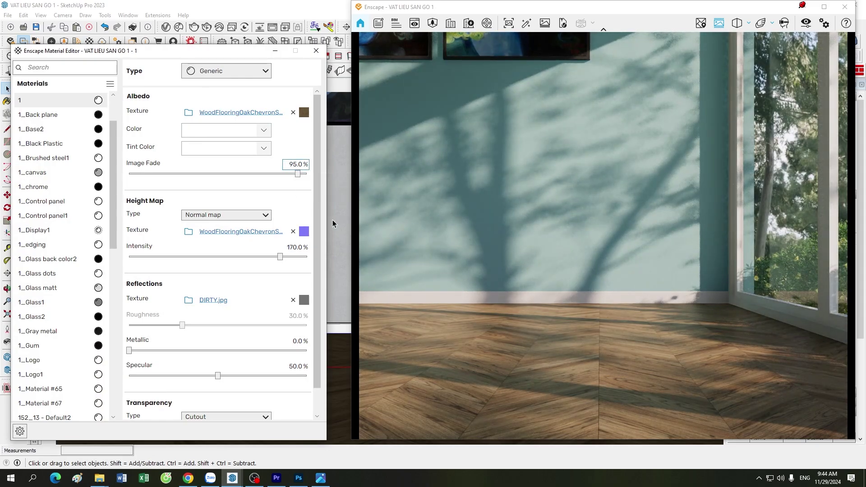
key(BackSpace)
text(0)
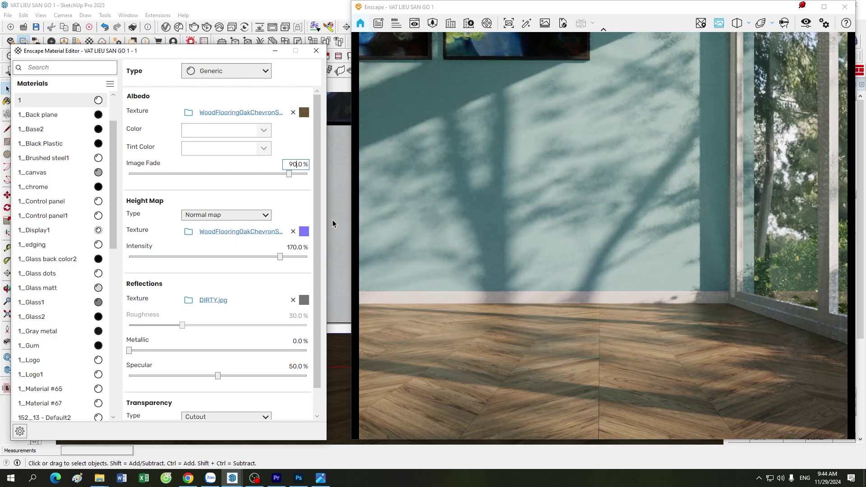
click(264, 149)
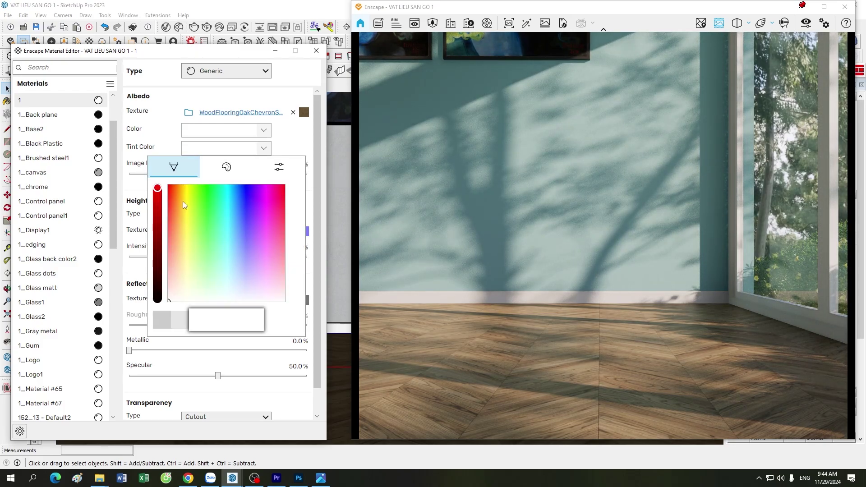
click(299, 146)
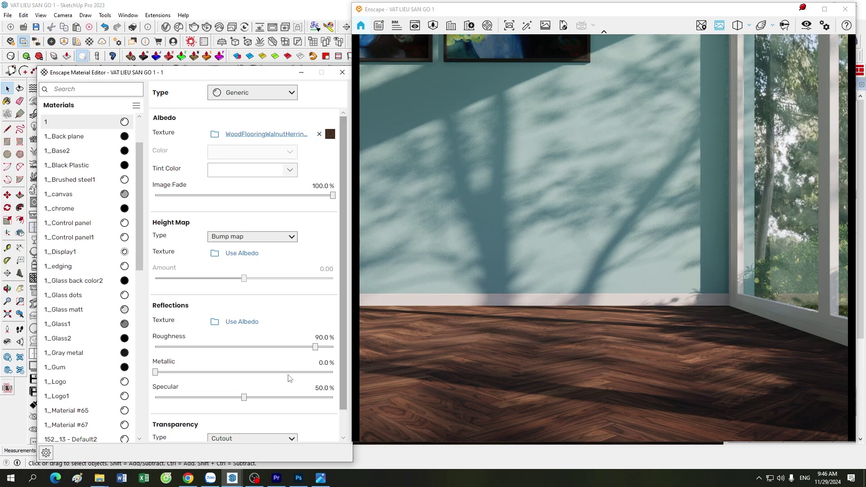
Load the walnut herringbone normal map as the floor's height map texture
click(214, 255)
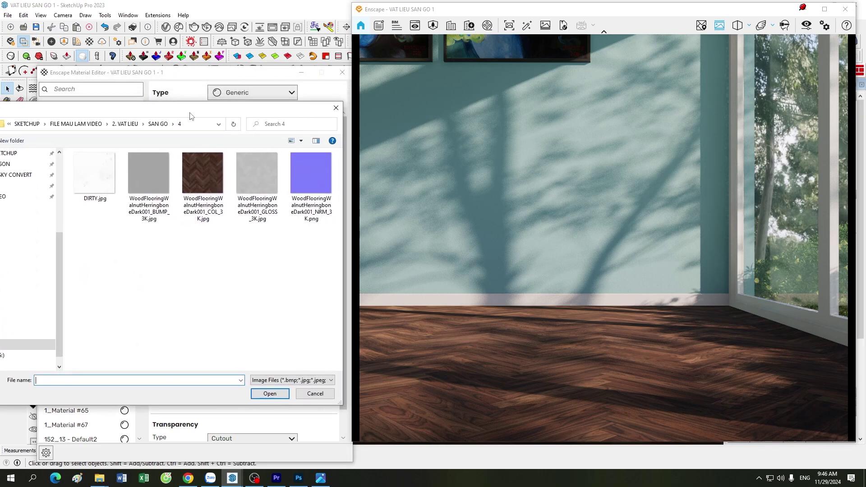
drag(406, 12, 452, 19)
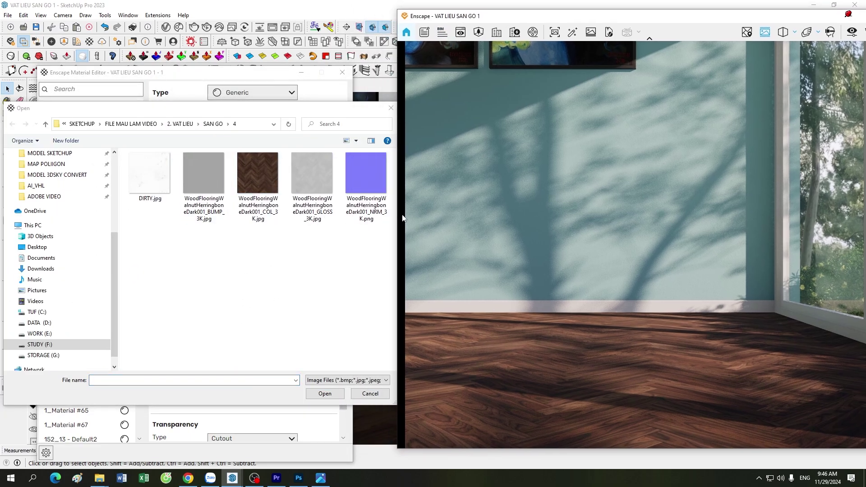
double_click(364, 181)
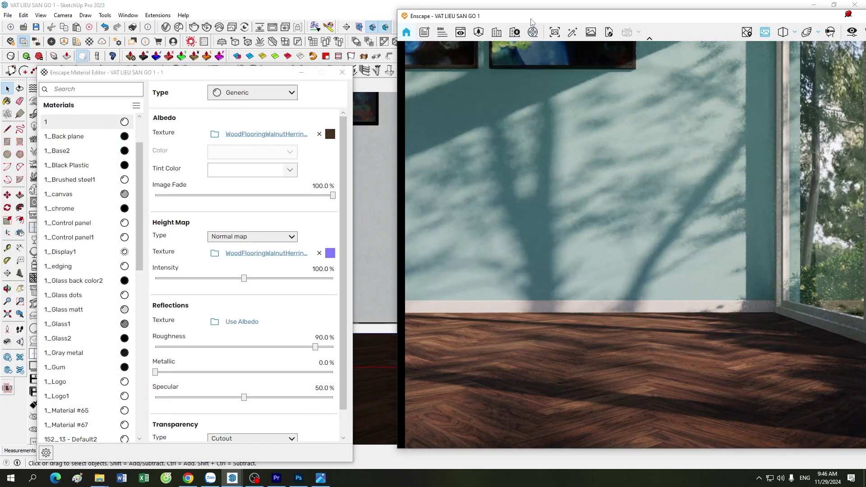
drag(531, 19, 489, 19)
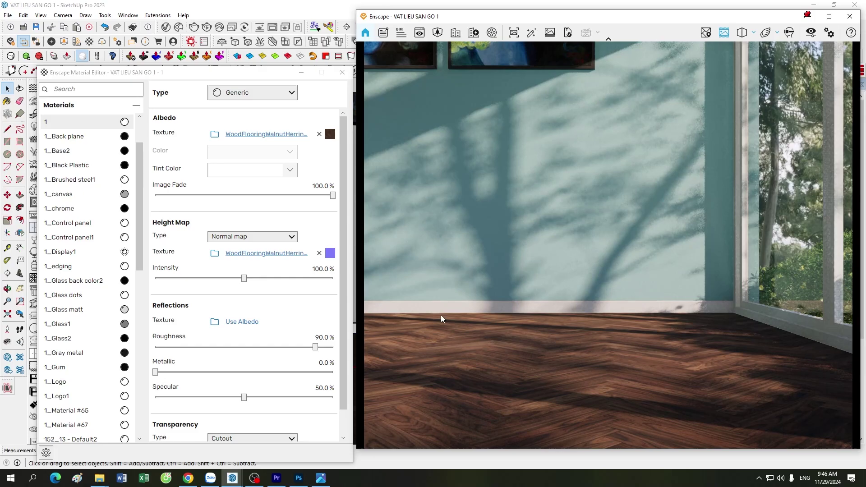
mouse_move(440, 315)
mouse_down()
mouse_move(463, 310)
mouse_move(429, 301)
mouse_move(493, 326)
mouse_move(582, 411)
mouse_up()
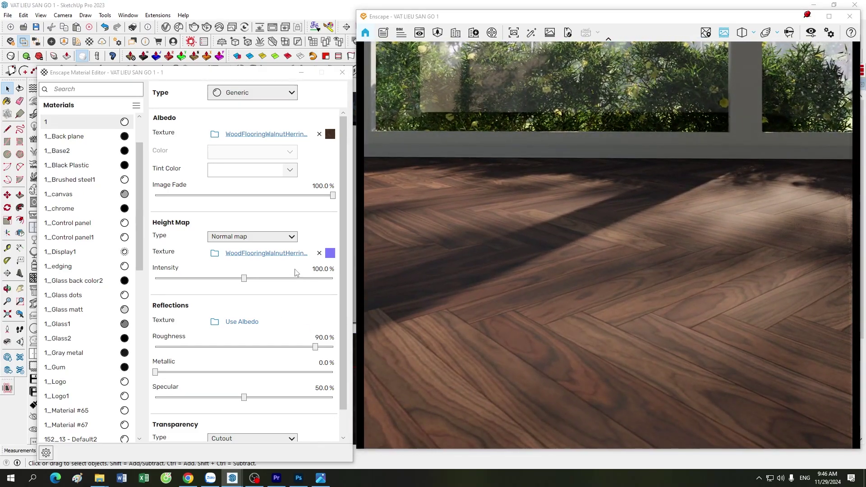
Set the walnut normal map intensity to 170%
click(318, 269)
click(317, 270)
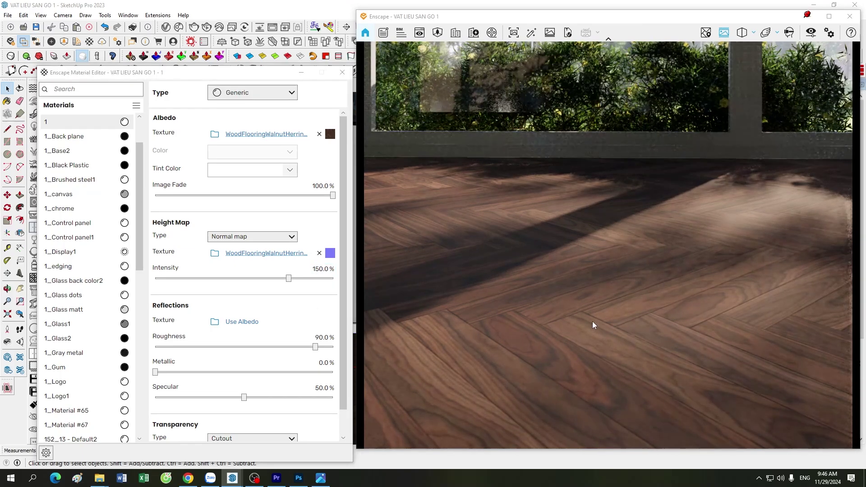
key(d)
drag(592, 321, 632, 309)
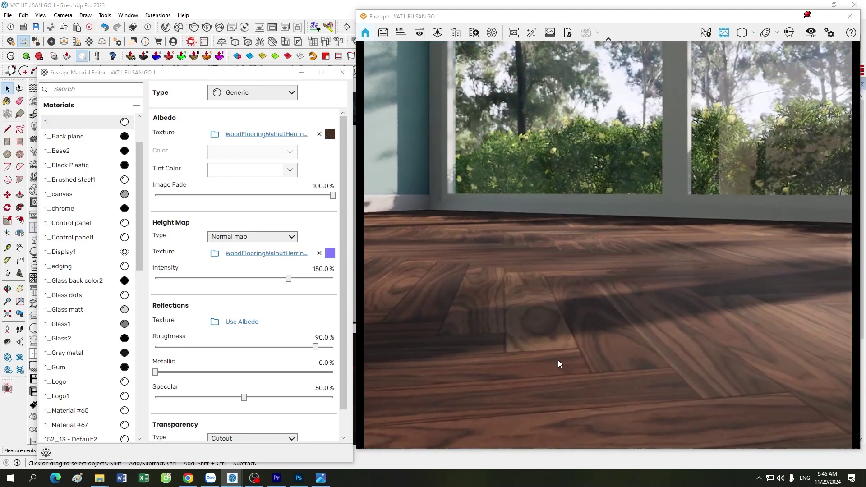
click(320, 269)
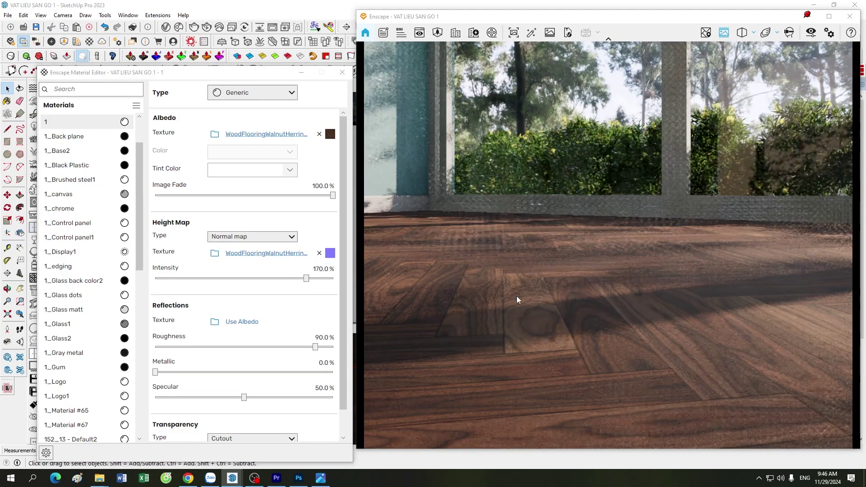
click(516, 296)
mouse_move(243, 72)
mouse_down()
mouse_move(241, 122)
mouse_move(228, 63)
mouse_up()
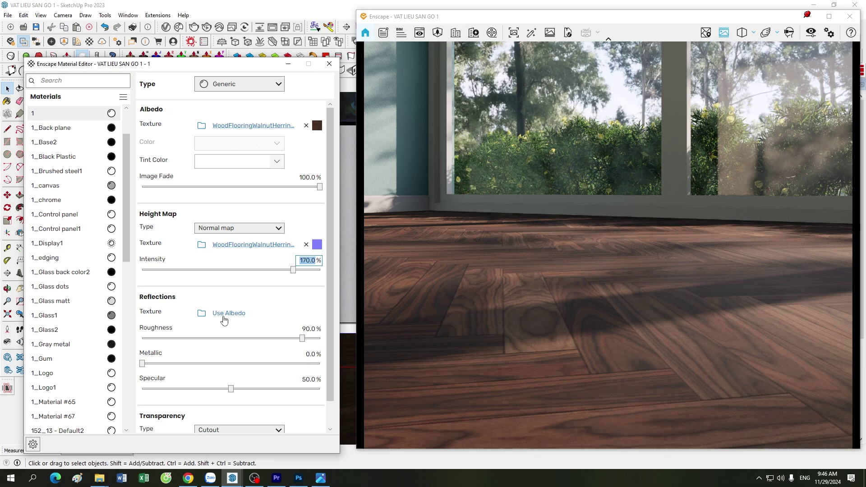
Load DIRTY.jpg as the walnut floor's reflections (roughness) texture
click(202, 315)
click(174, 145)
double_click(174, 145)
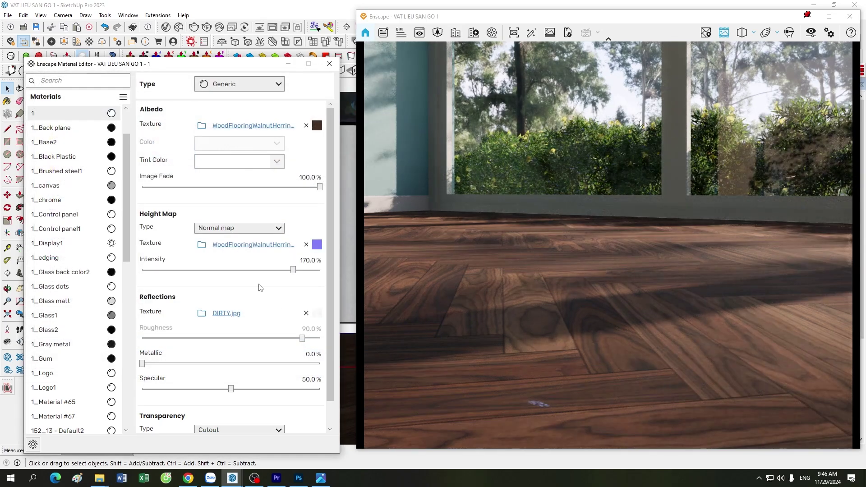
Size the DIRTY.jpg map to 0.5 × 0.5 m, invert it, and set brightness to 50%
click(317, 314)
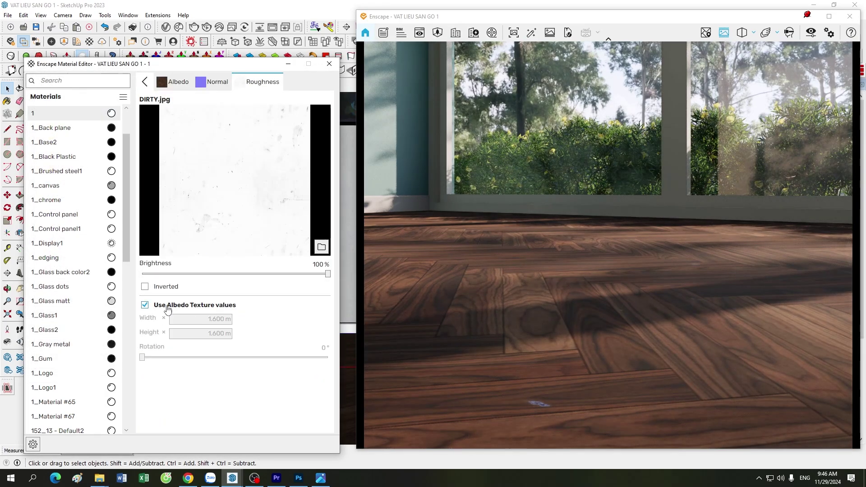
double_click(197, 316)
text(0.5)
key(Return)
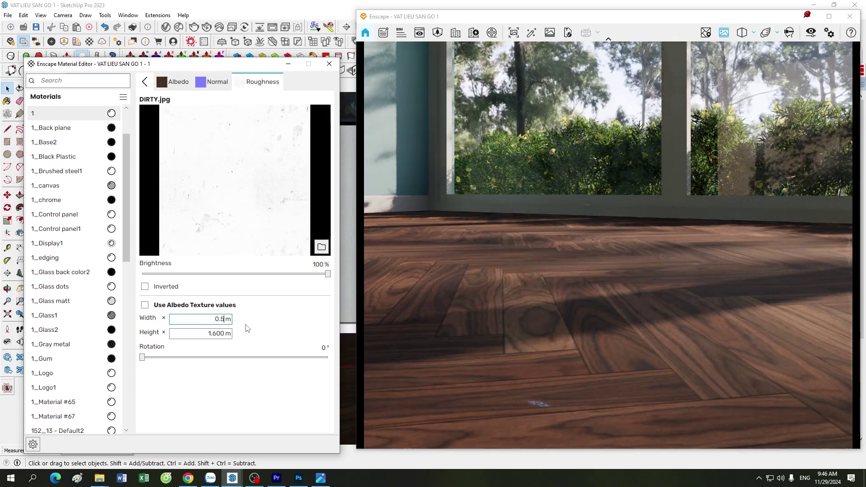
double_click(207, 334)
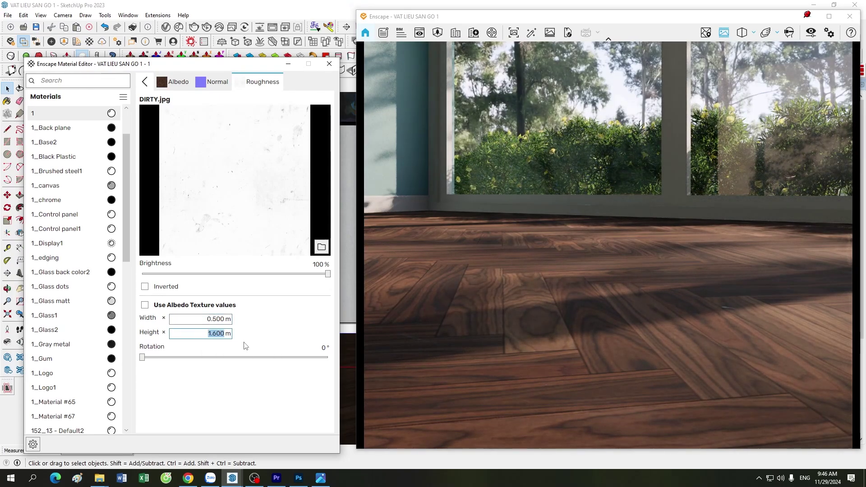
text(0.5)
key(Return)
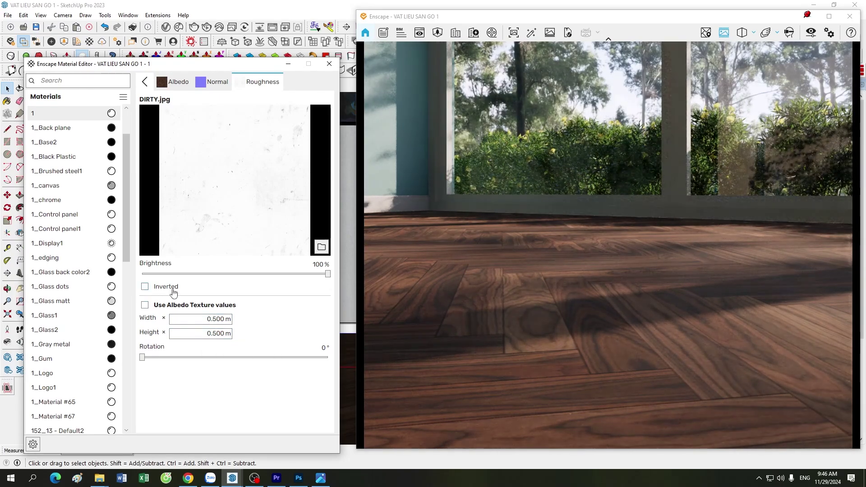
click(165, 287)
double_click(318, 264)
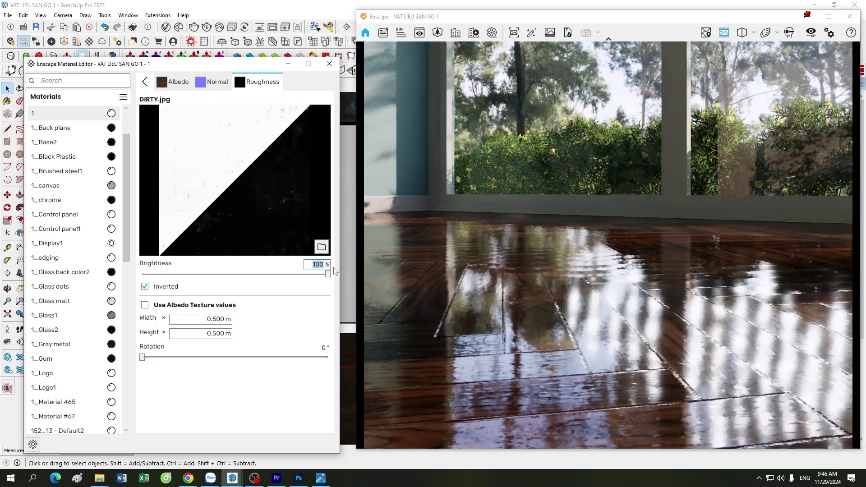
text(50)
key(Return)
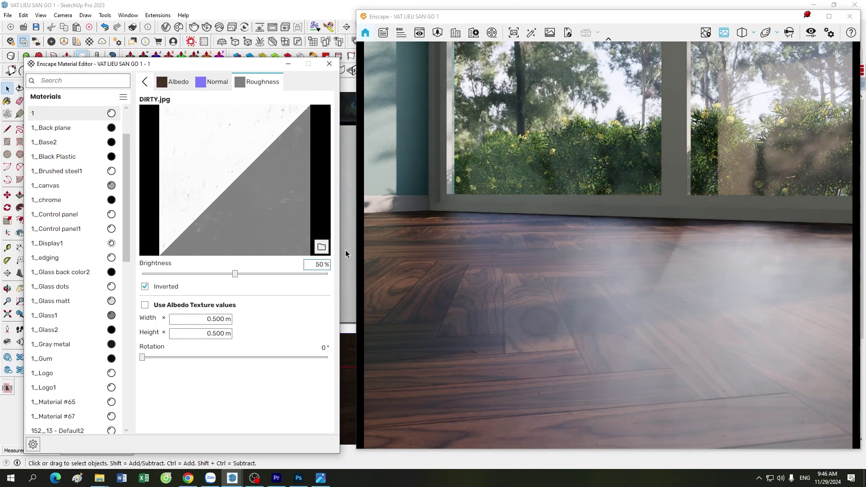
click(288, 63)
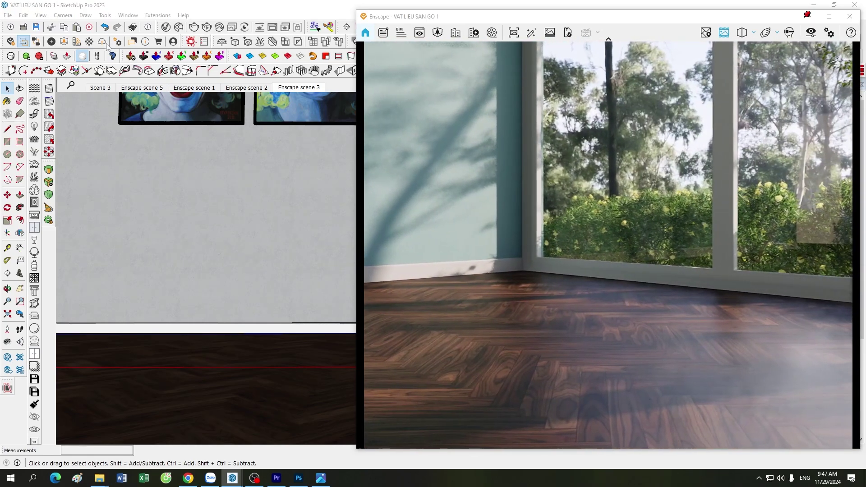
Set the walnut floor's albedo Image Fade to 95%
click(89, 41)
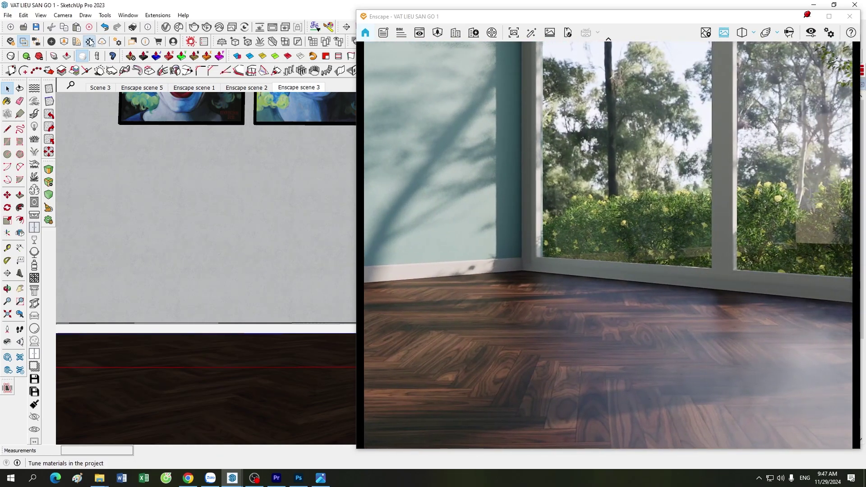
click(145, 81)
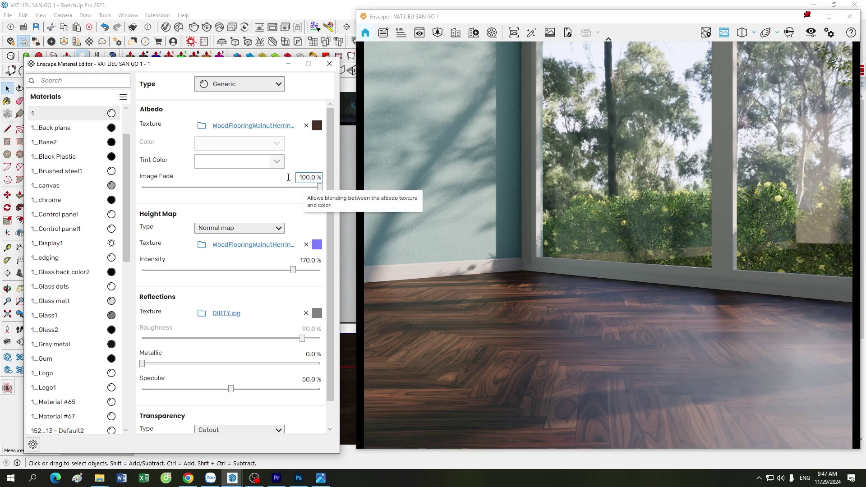
double_click(305, 178)
text(90)
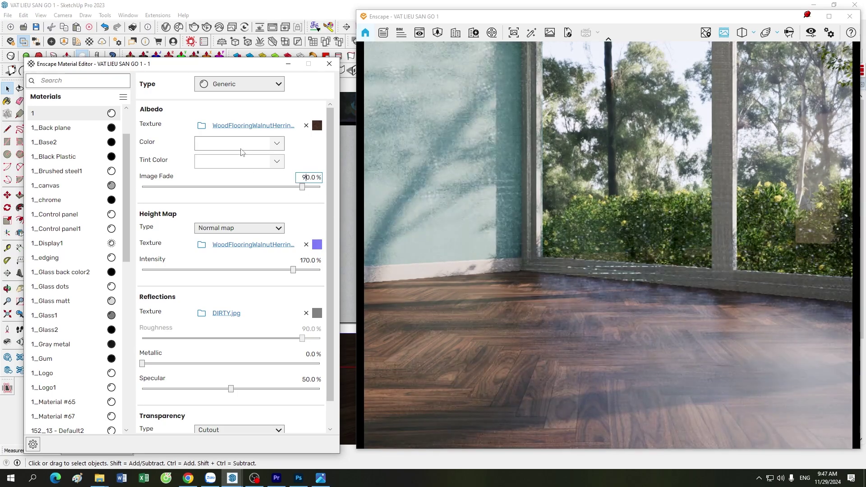
key(Escape)
click(296, 88)
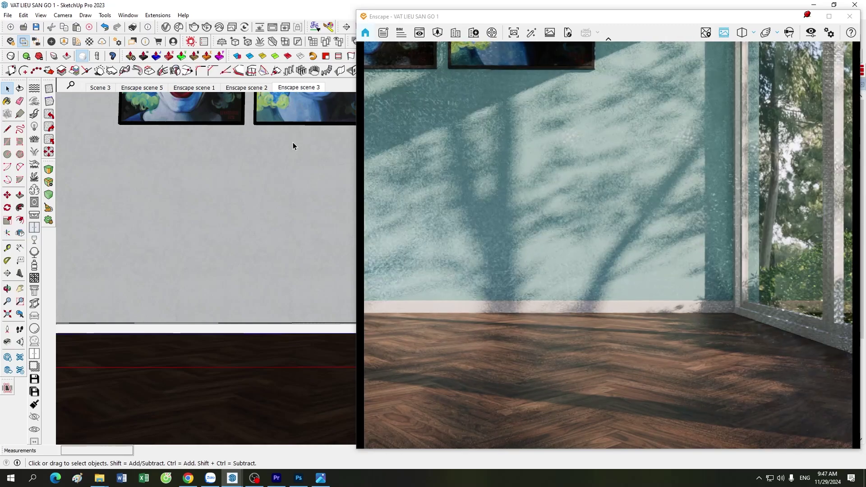
click(89, 42)
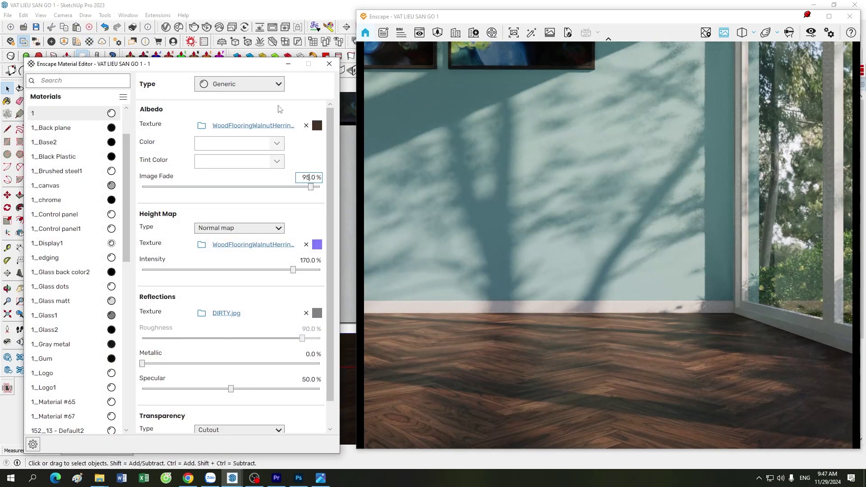
Raise the DIRTY.jpg roughness map brightness to 70%
click(561, 359)
key(d)
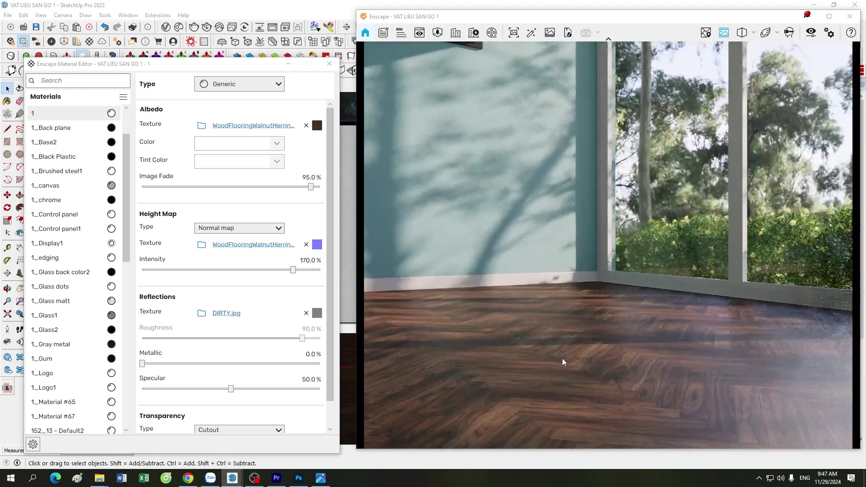
key(d)
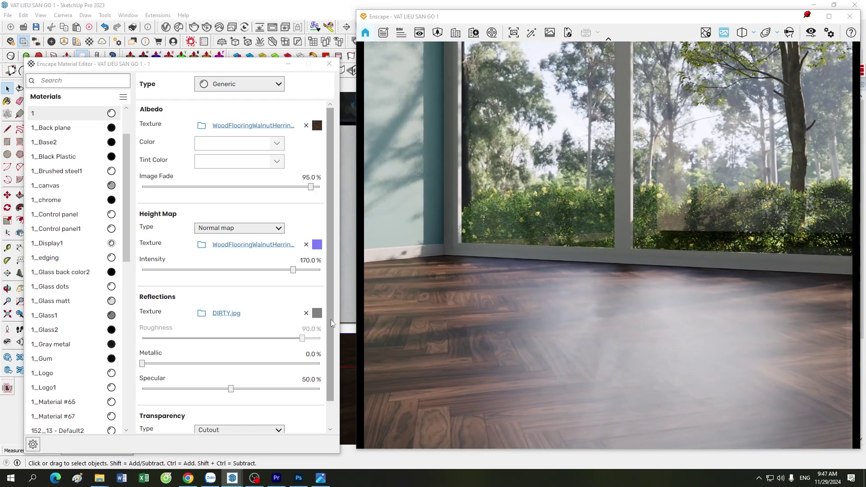
click(317, 313)
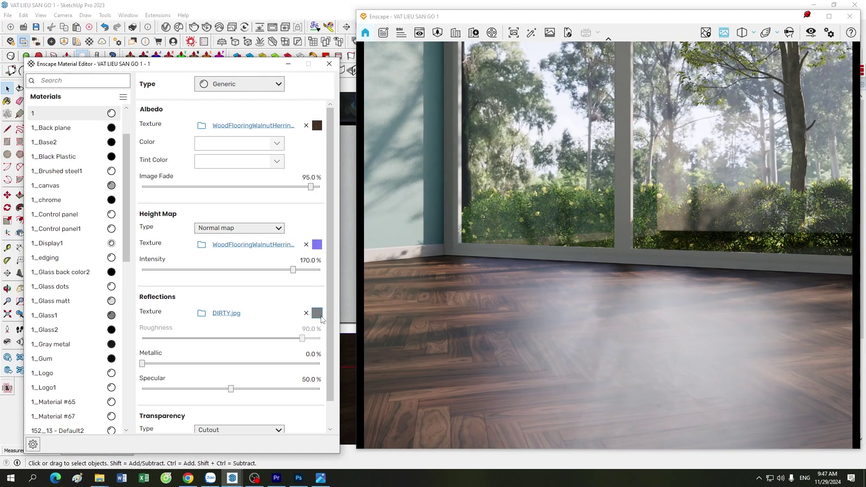
click(319, 265)
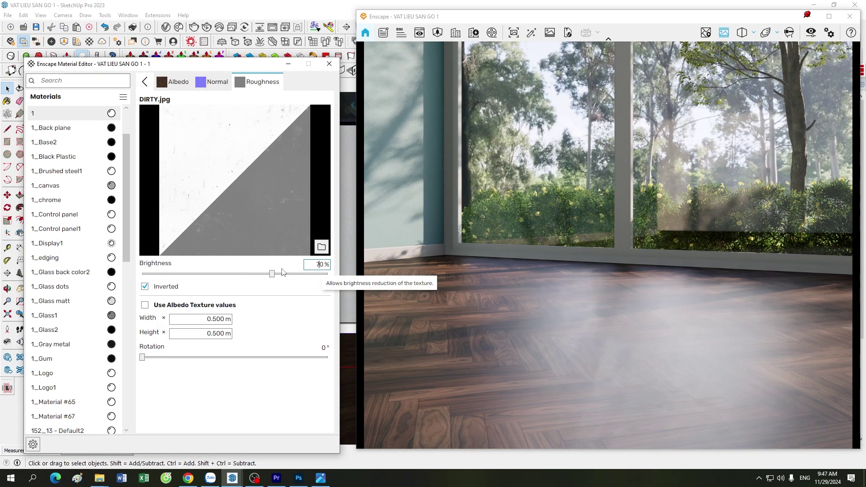
key(Escape)
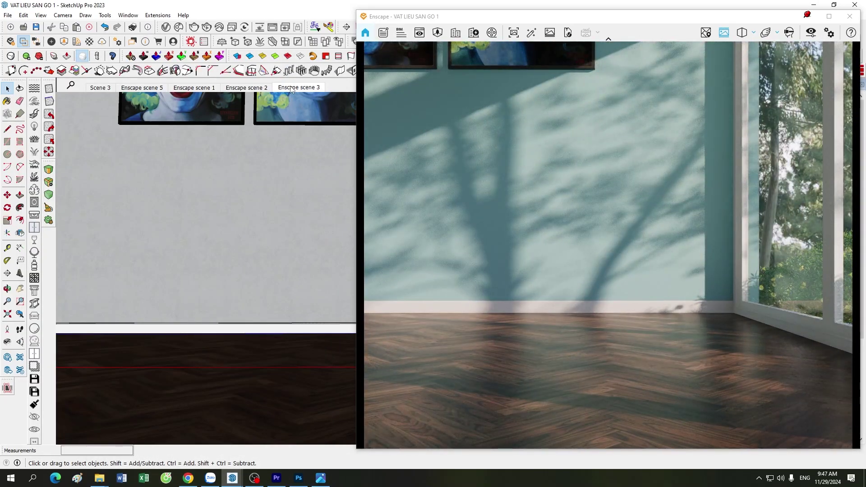
drag(495, 319, 526, 331)
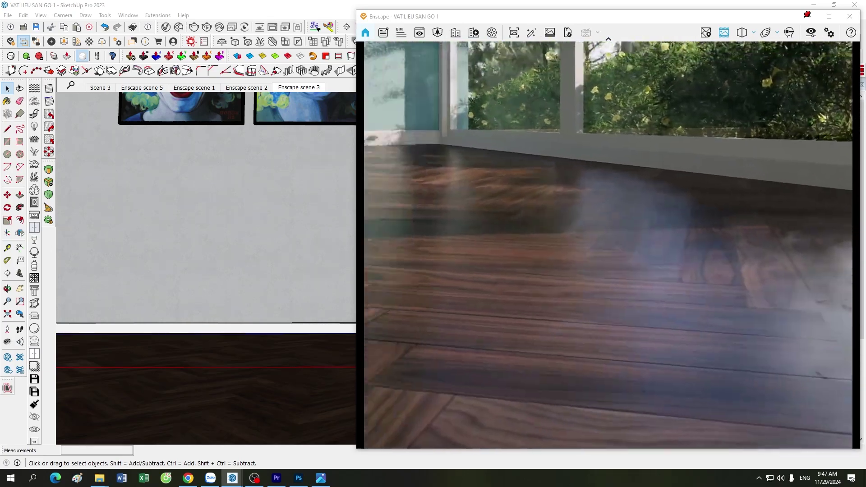
key(d)
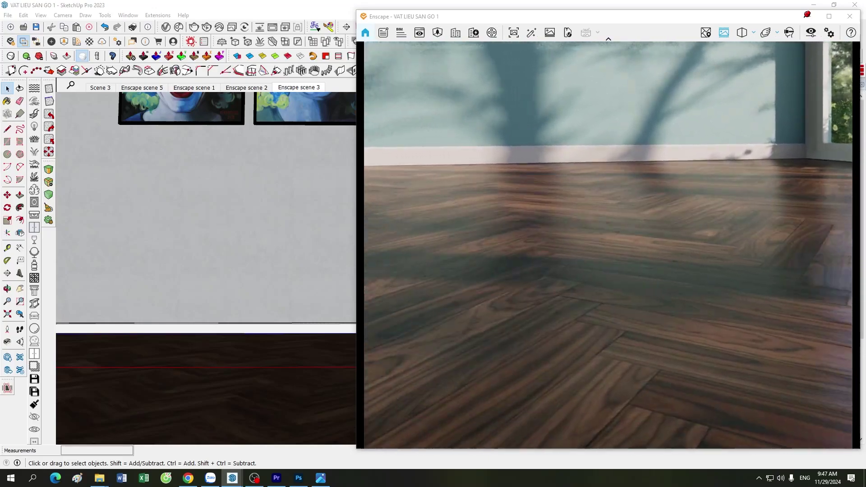
drag(529, 332, 534, 332)
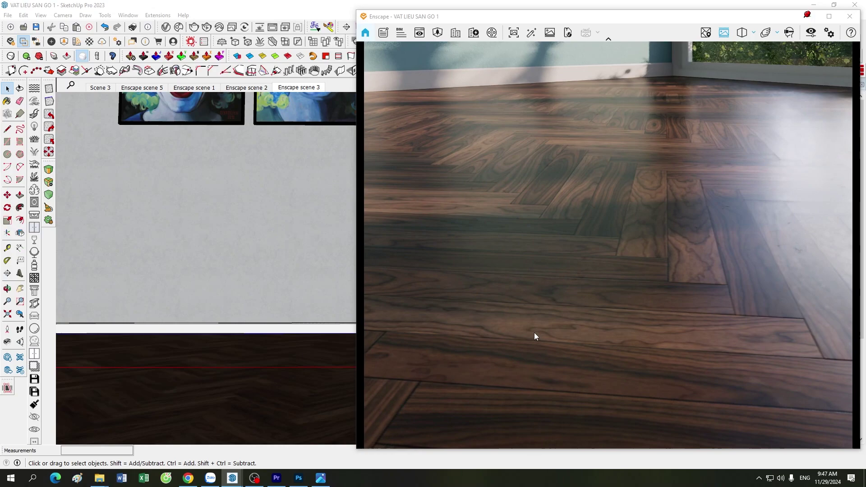
key(q)
key(e)
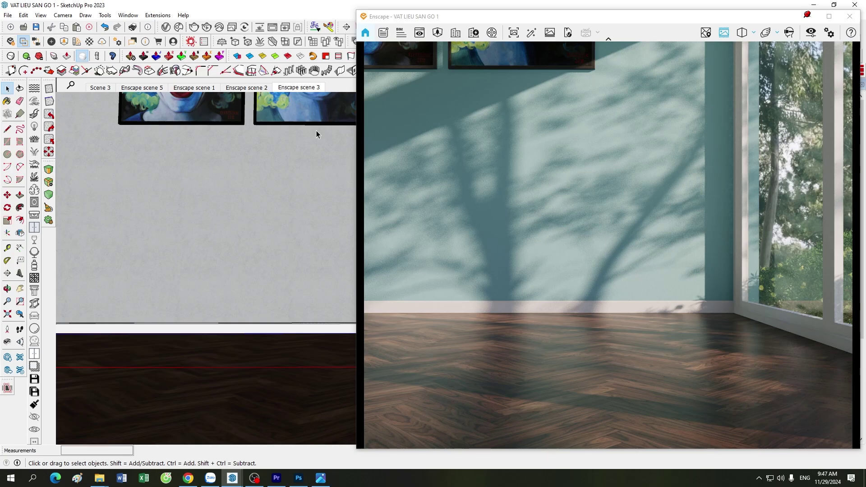
Set the walnut roughness map brightness back to 50% and return to the main material settings
click(90, 41)
click(318, 266)
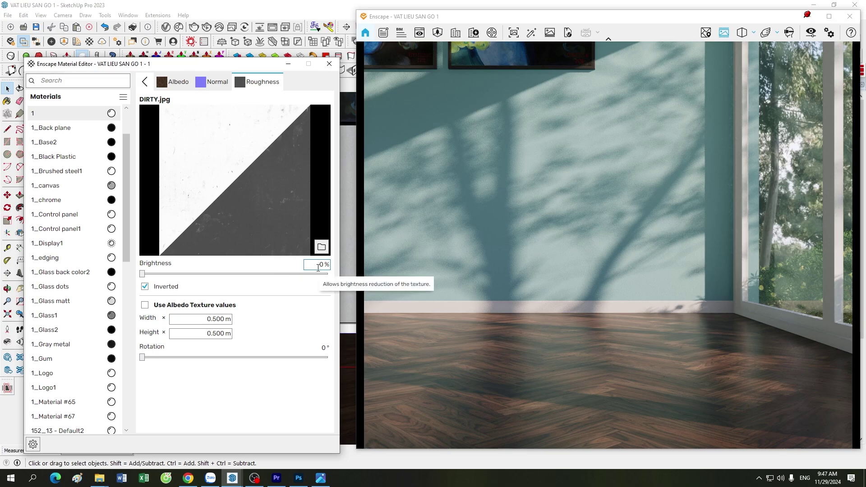
text(5)
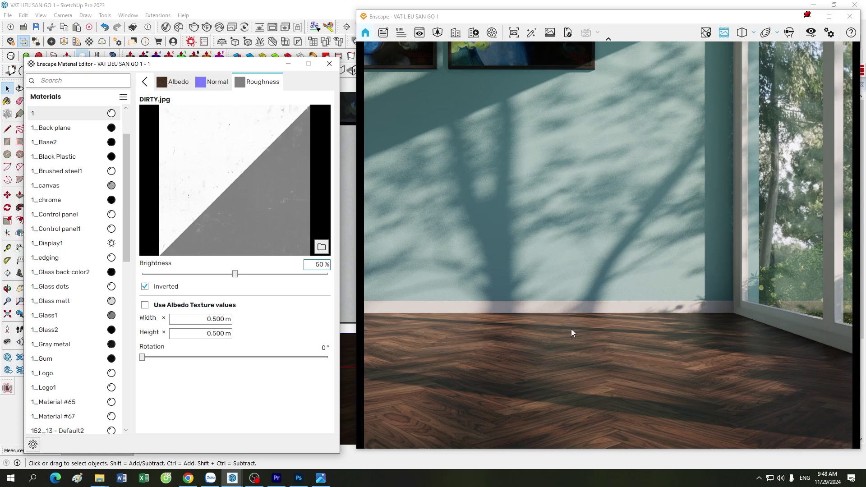
mouse_move(571, 329)
mouse_down()
mouse_move(477, 316)
mouse_move(515, 311)
mouse_move(502, 308)
mouse_up()
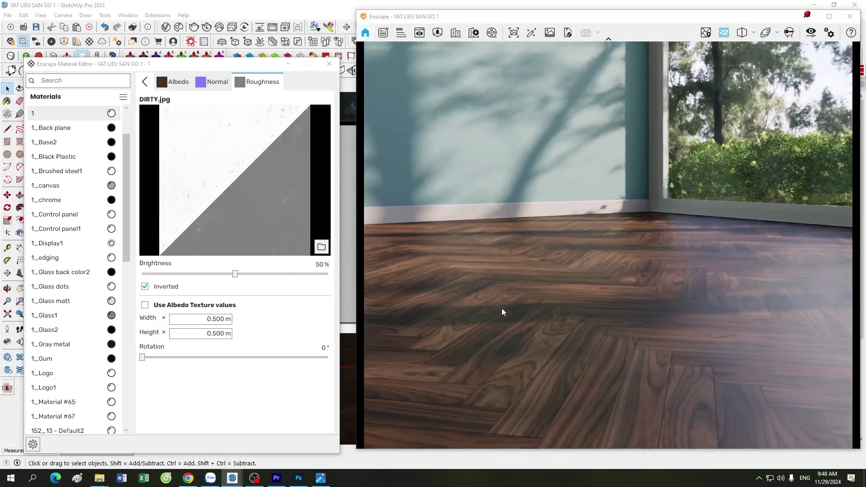
click(144, 81)
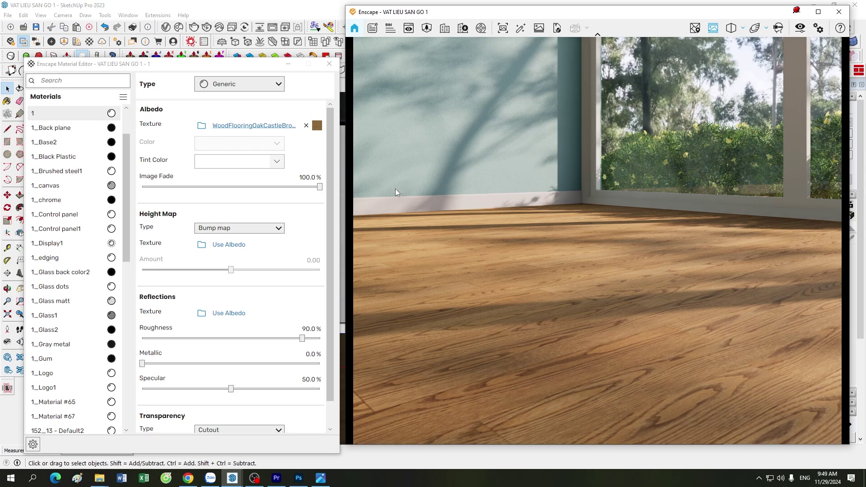
Load the oak NRM image as the floor's height (normal) map
click(202, 245)
drag(393, 20, 432, 24)
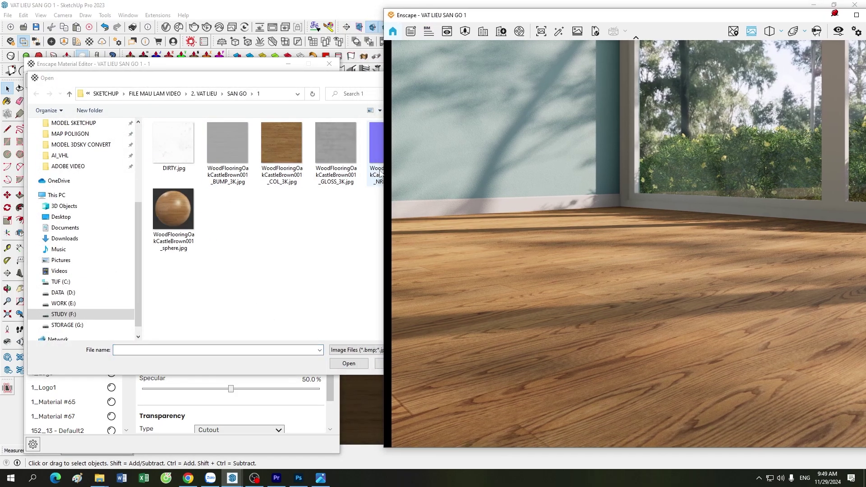
click(374, 164)
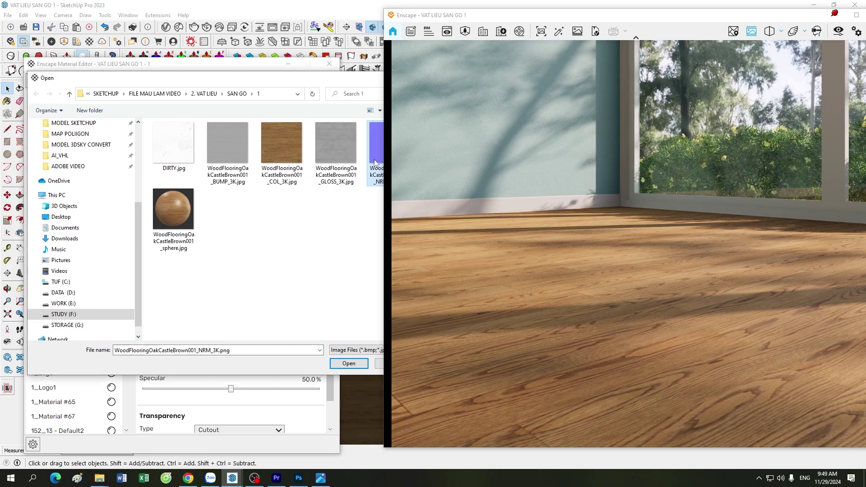
double_click(374, 163)
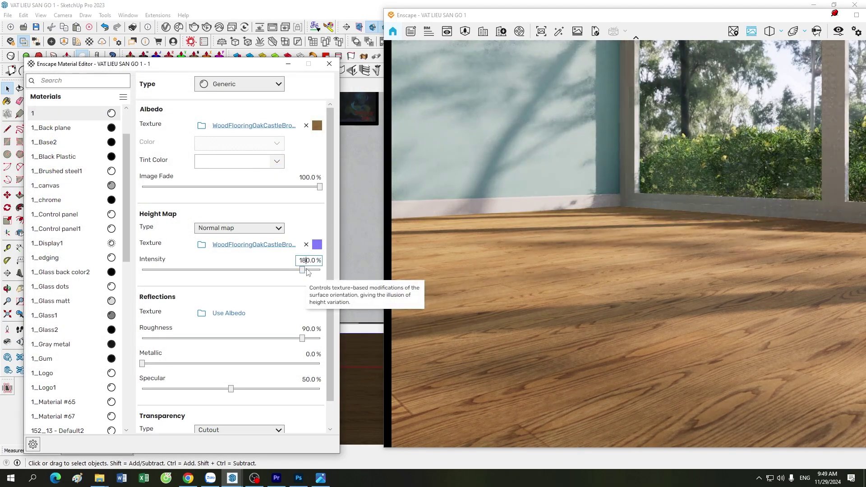
Set the oak normal map intensity to 180%
key(BackSpace)
text(0)
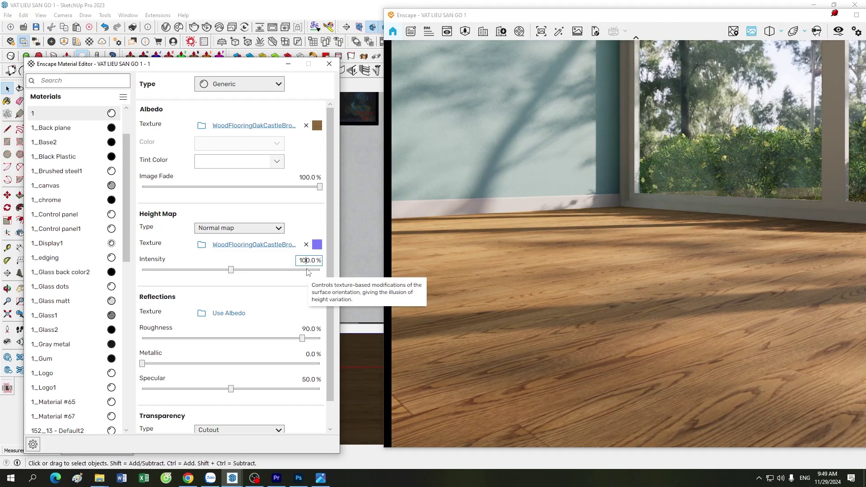
key(BackSpace)
text(8)
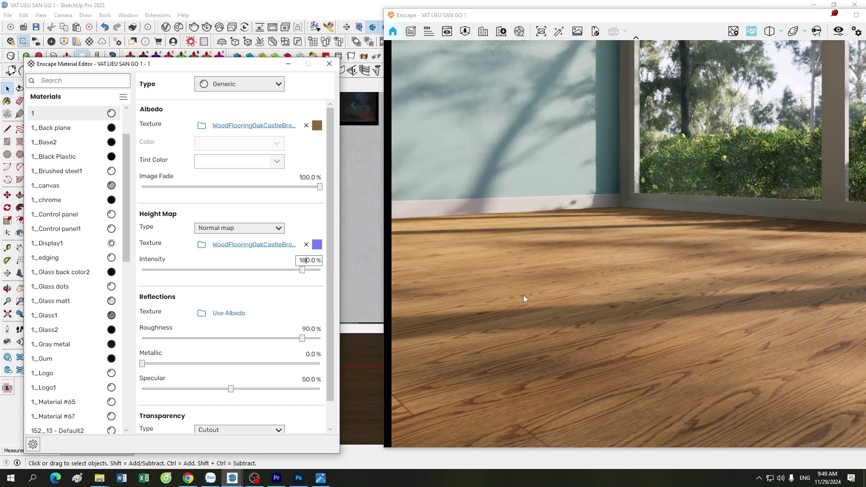
mouse_move(525, 296)
mouse_down()
mouse_move(554, 291)
mouse_move(605, 308)
mouse_move(601, 323)
mouse_up()
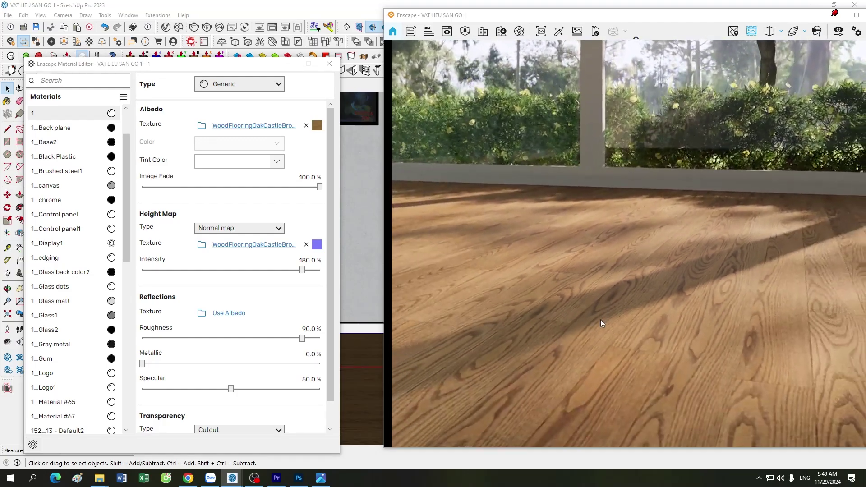
Move the Enscape camera back and turn it toward the blue wall to inspect the oak relief
key(s)
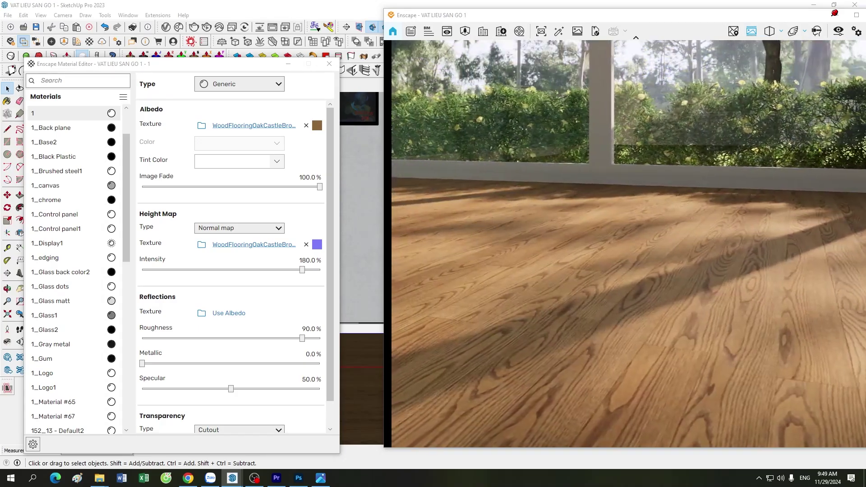
mouse_move(600, 320)
mouse_down()
mouse_move(618, 326)
mouse_move(625, 305)
mouse_move(624, 318)
mouse_move(640, 325)
mouse_up()
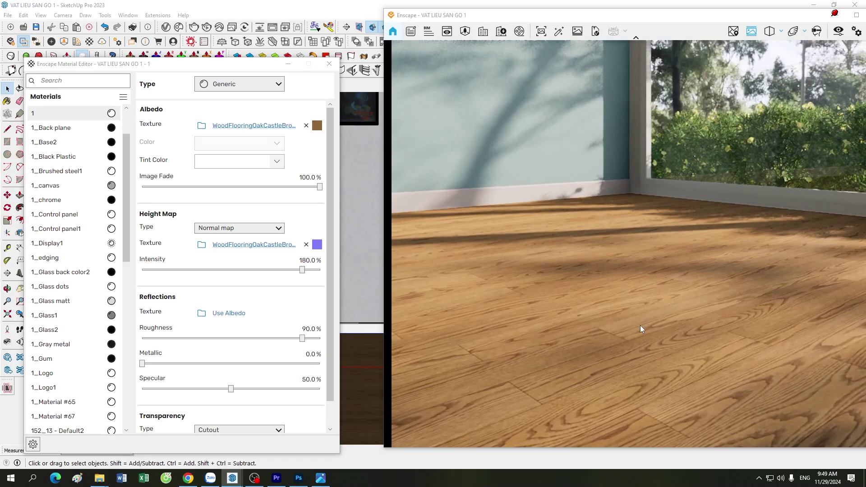
Load DIRTY.jpg as the oak floor's reflections (roughness) texture
click(201, 313)
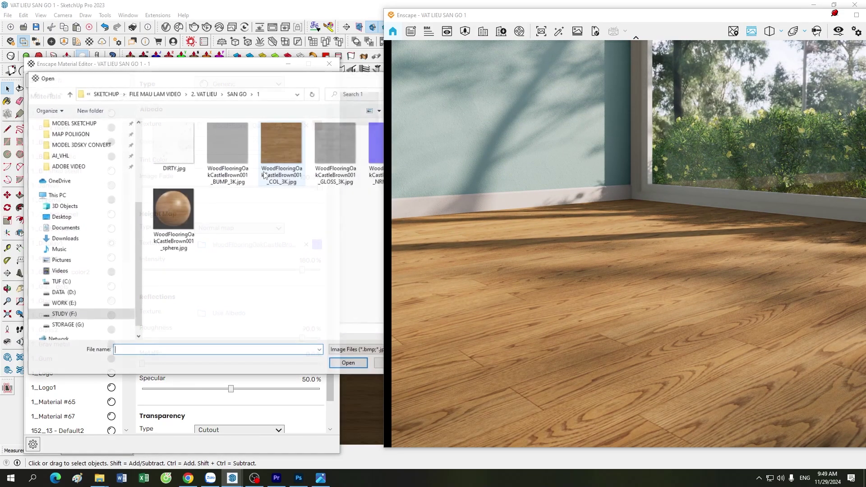
click(228, 142)
click(348, 361)
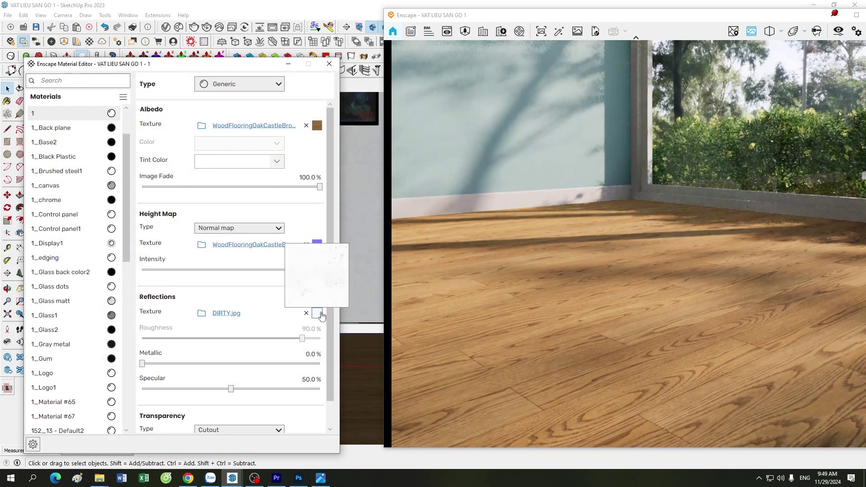
Make the DIRTY.jpg map 0.5 m square, inverted, at 50% brightness
click(226, 313)
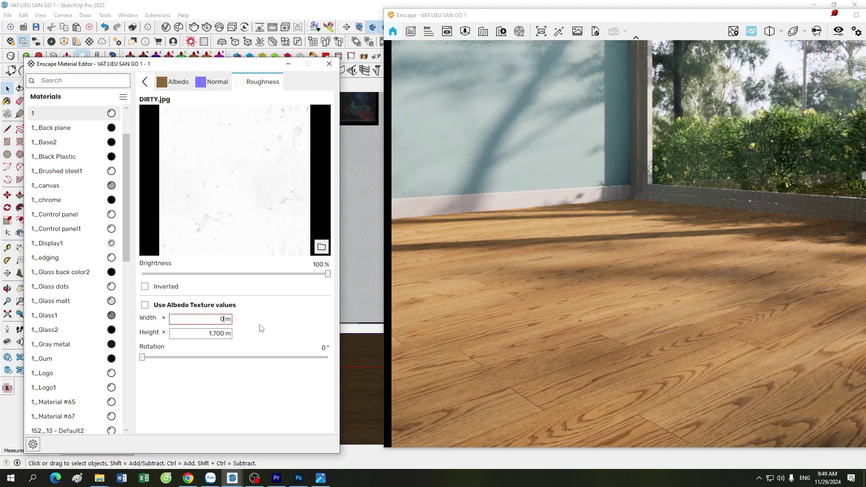
key(Tab)
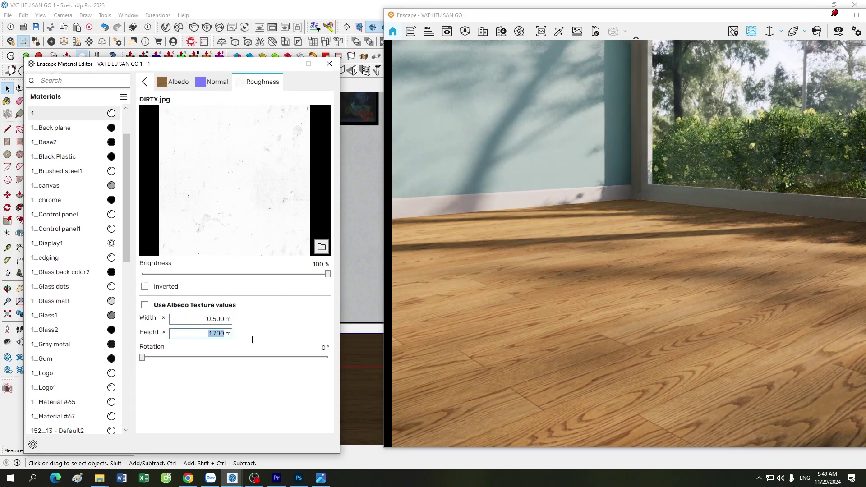
text(0.5)
key(Return)
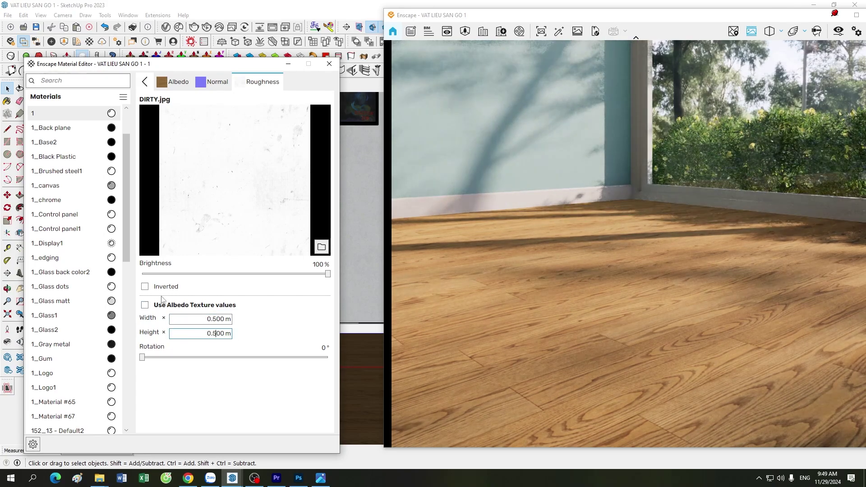
click(145, 287)
double_click(316, 264)
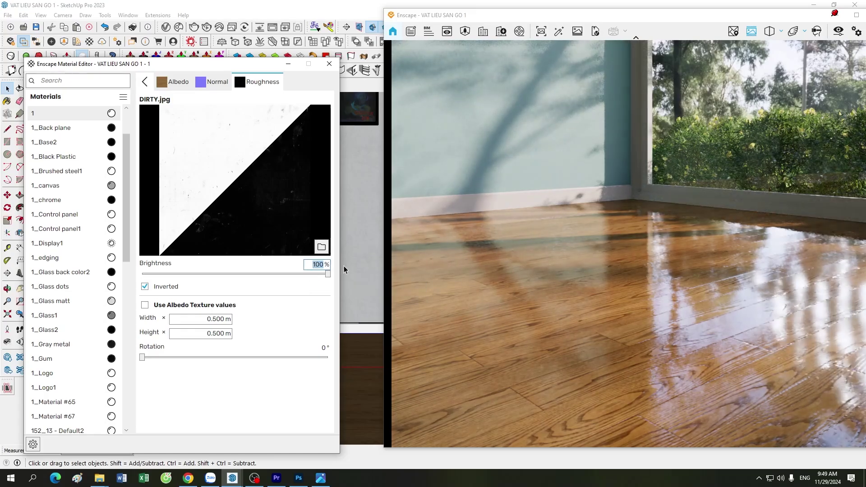
text(50)
key(Return)
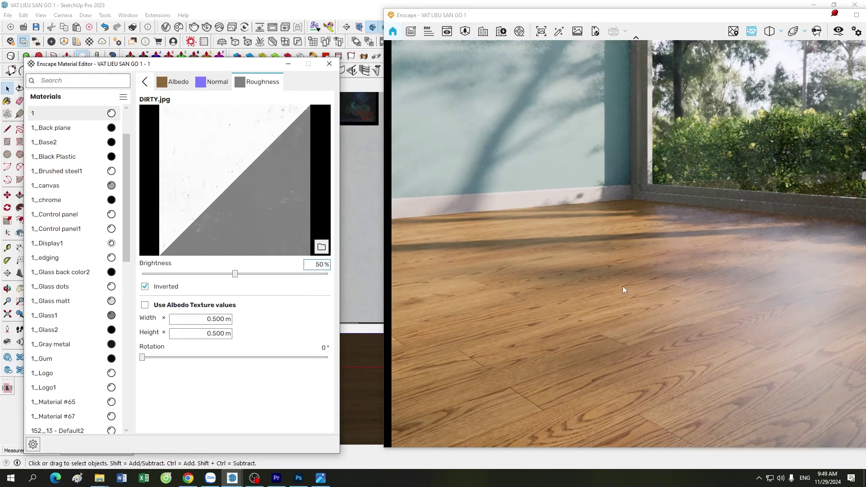
drag(623, 286, 625, 290)
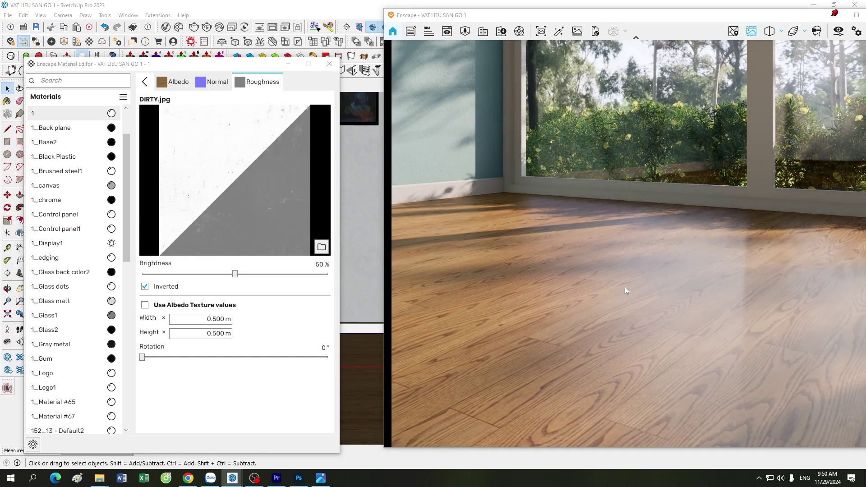
Orbit and walk the Enscape camera to review the roughness-mapped oak floor by the window
mouse_move(624, 286)
mouse_down()
mouse_move(624, 334)
mouse_move(672, 325)
mouse_move(718, 190)
mouse_up()
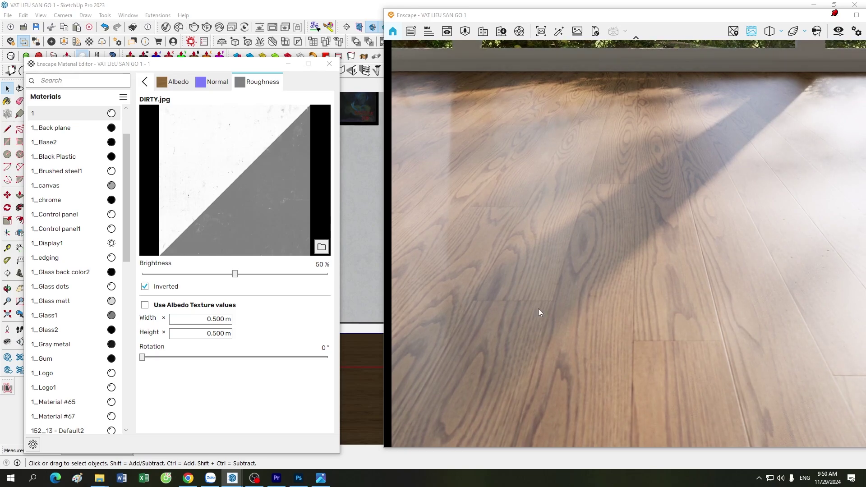
key(d)
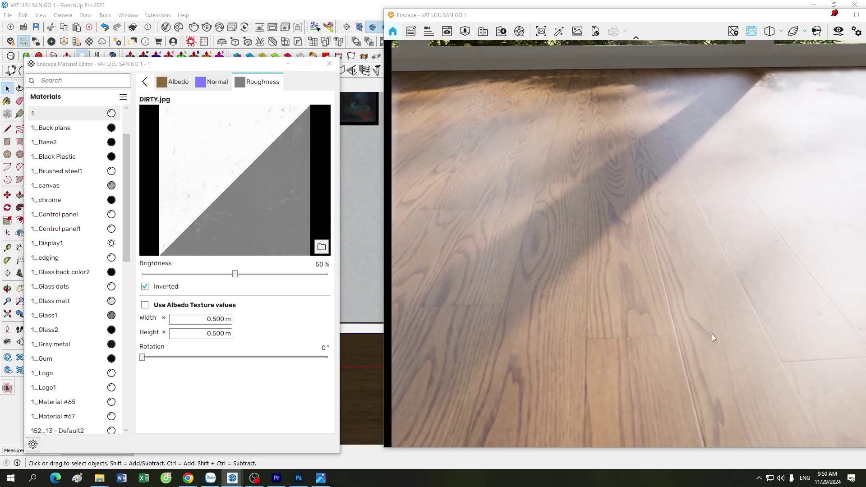
mouse_move(630, 334)
mouse_down()
mouse_move(593, 315)
mouse_move(664, 323)
mouse_move(574, 329)
mouse_move(670, 343)
mouse_move(702, 358)
mouse_move(654, 335)
mouse_up()
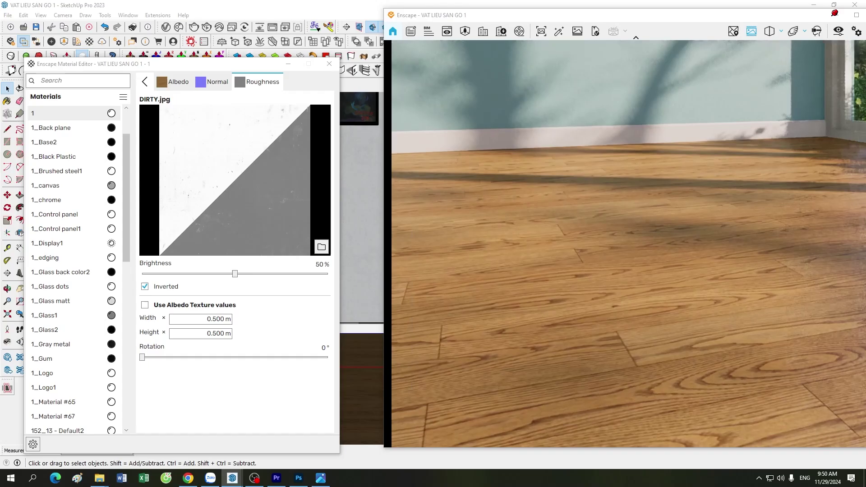
key(Left)
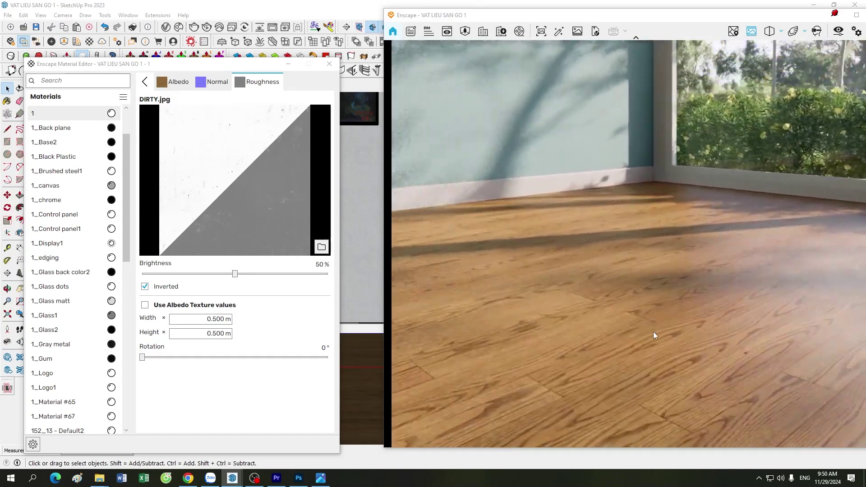
drag(653, 329, 553, 324)
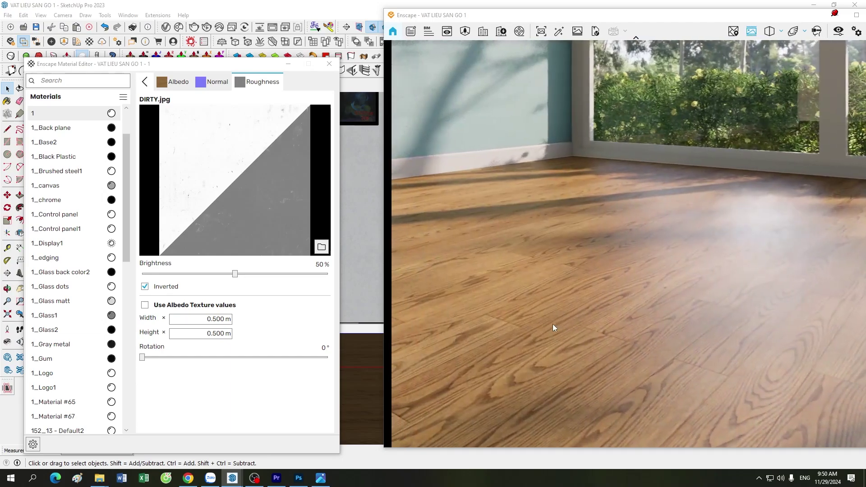
key(Right)
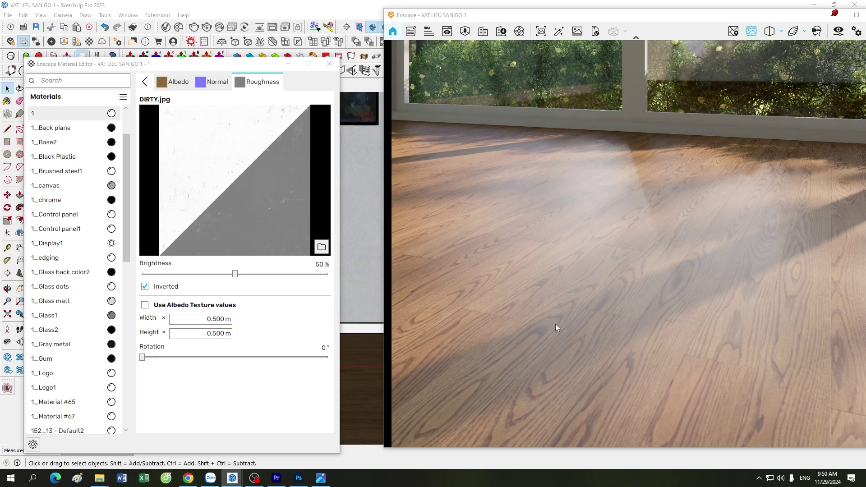
key(Up)
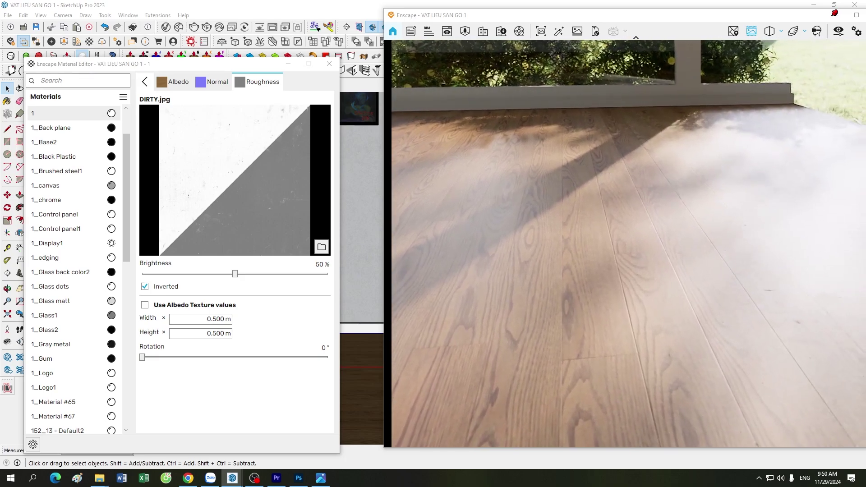
Return to the main material settings and reposition the Material Editor window
click(146, 86)
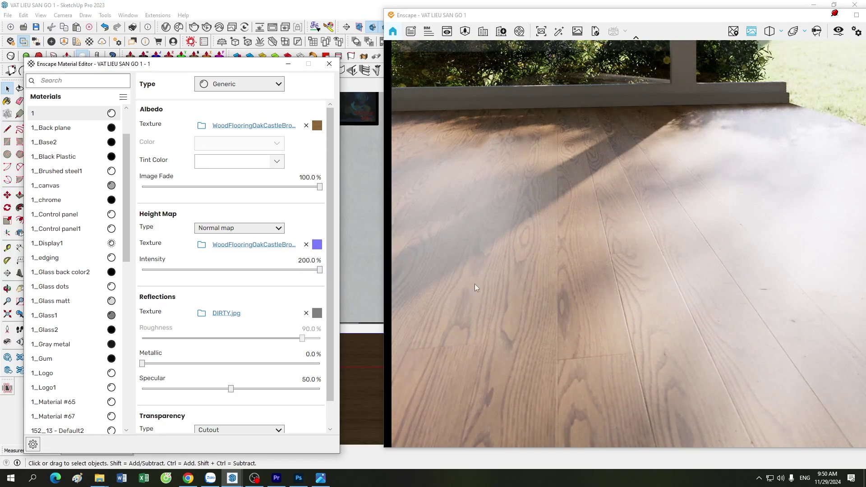
scroll(589, 303, down, 3)
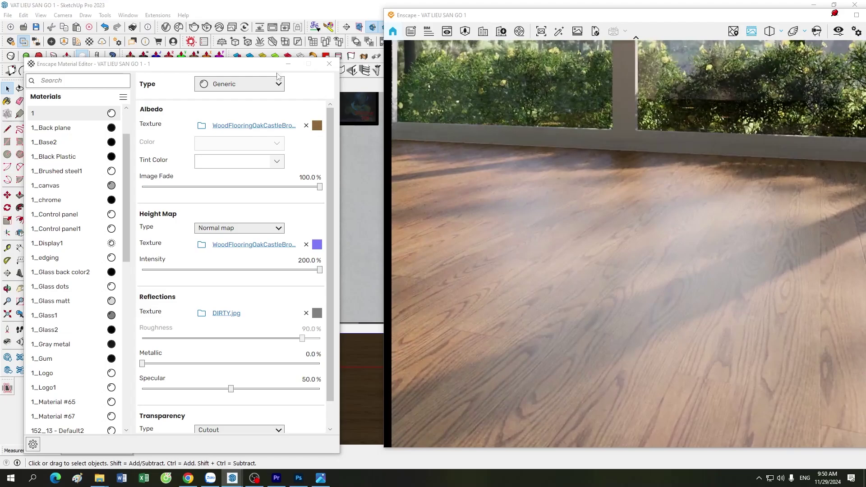
drag(277, 73, 254, 180)
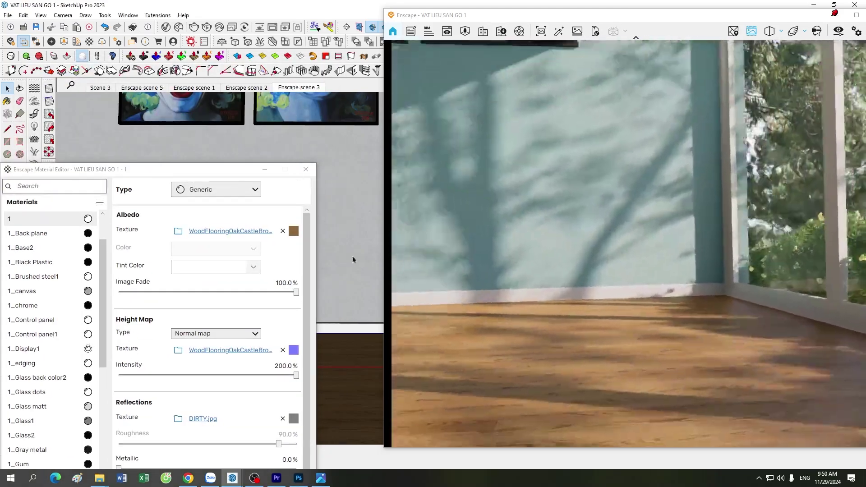
drag(178, 171, 214, 45)
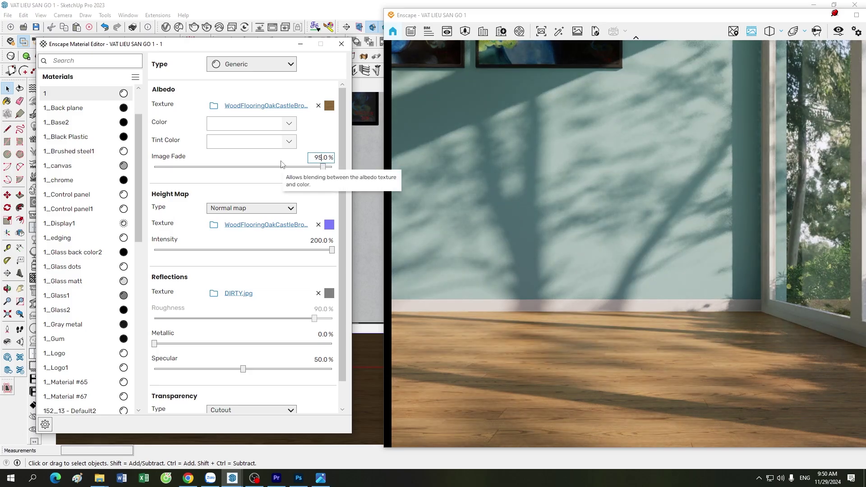
Try the floor Image Fade at 90%, then 95%, checking the render near the window
key(Delete)
text(0)
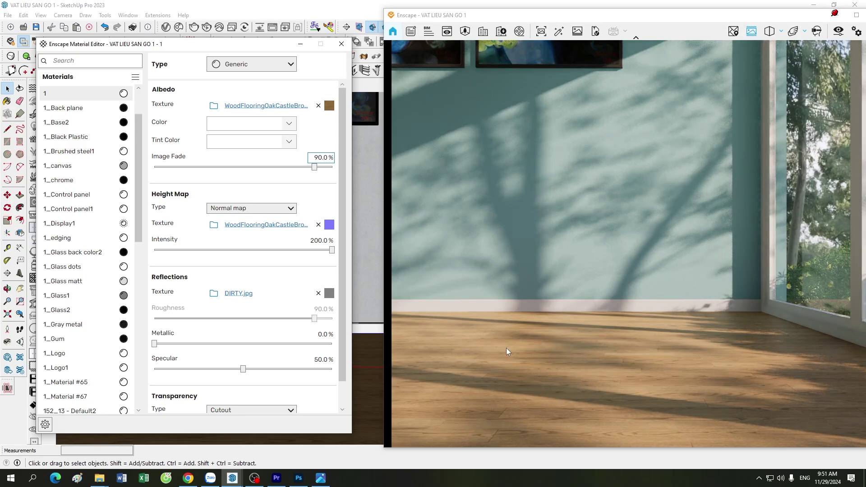
key(BackSpace)
text(5)
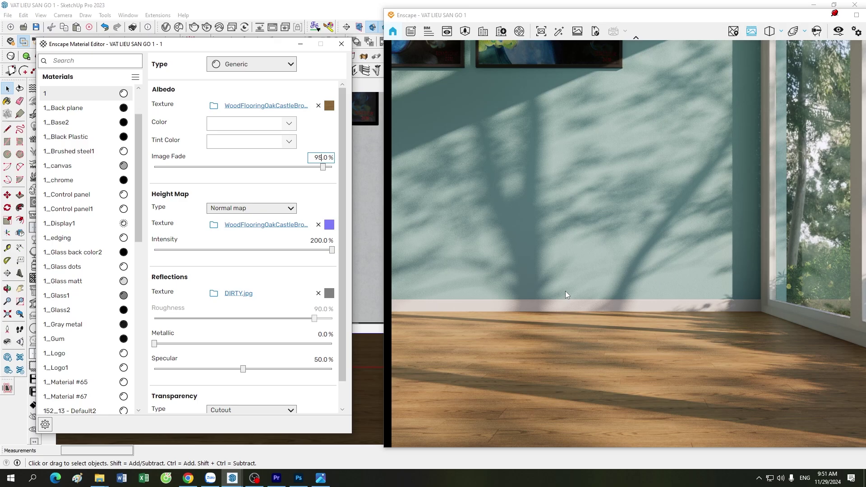
drag(594, 388, 567, 343)
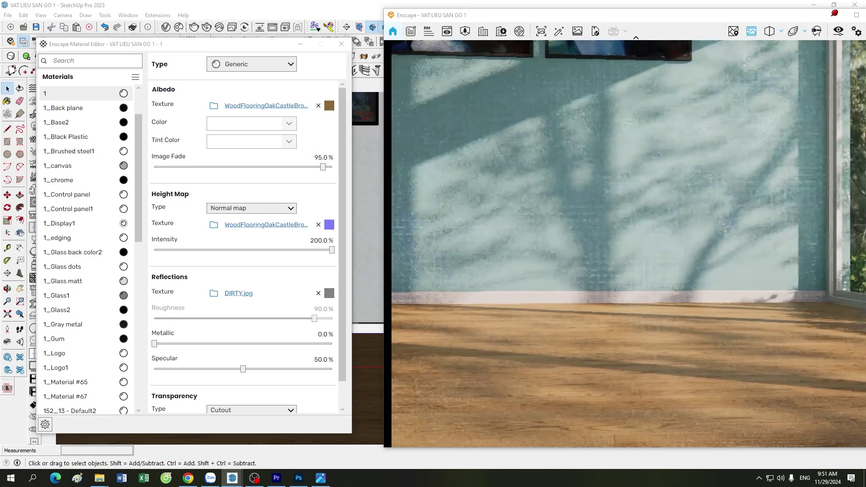
key(a)
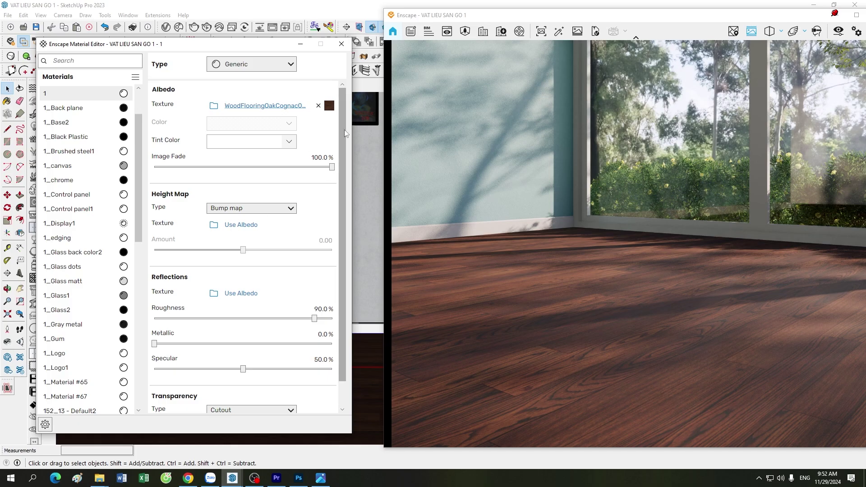
Load WoodFlooringOakCognac001_NRM_3K.png as the cognac oak floor's height/normal map
click(329, 105)
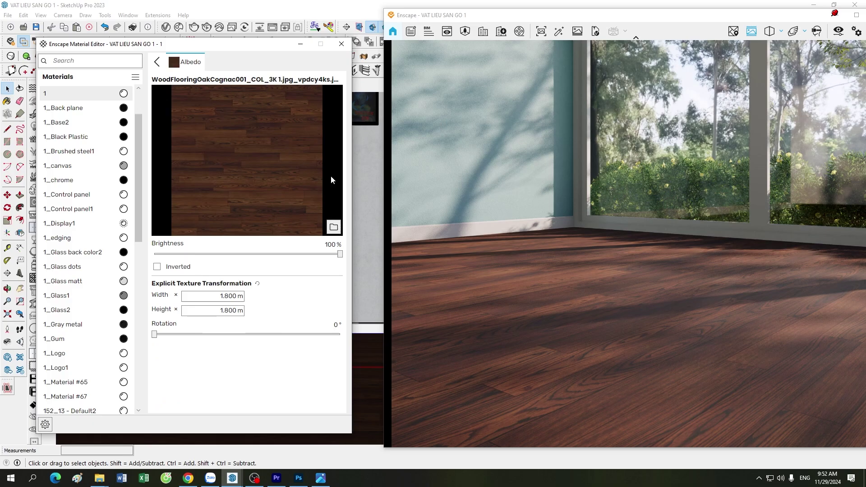
click(156, 63)
click(214, 226)
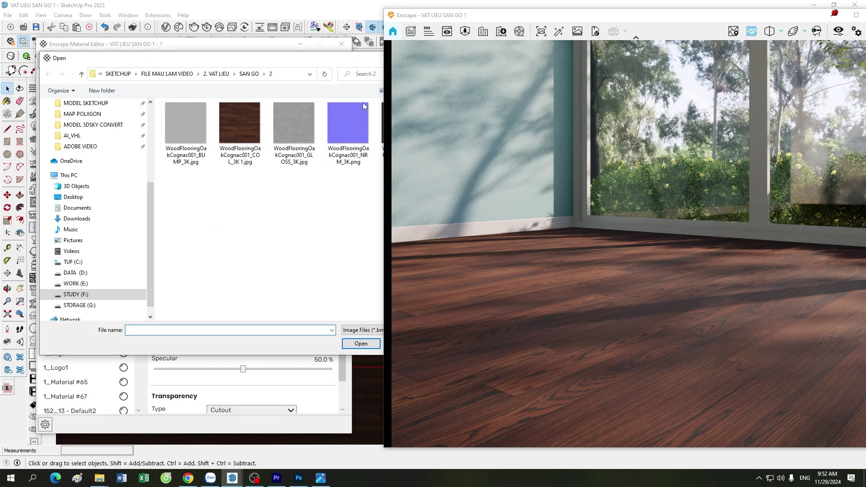
click(343, 123)
key(Return)
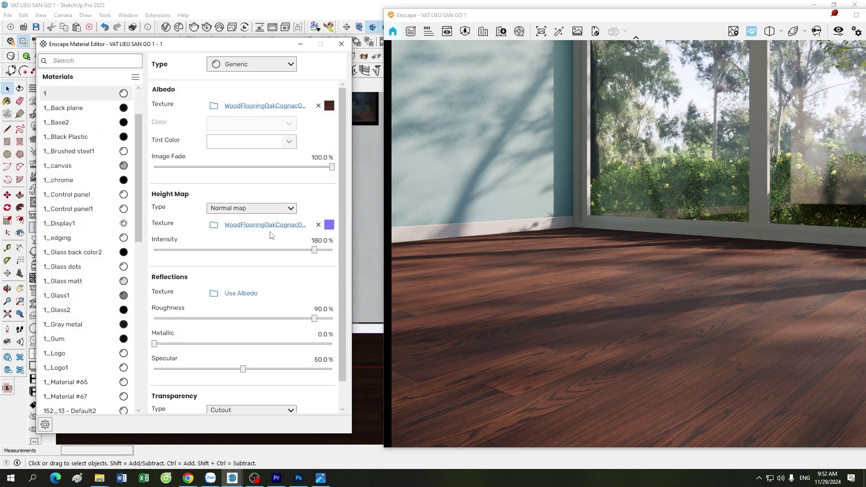
Raise the normal map intensity to 200% and lower the camera close to the floor
click(329, 224)
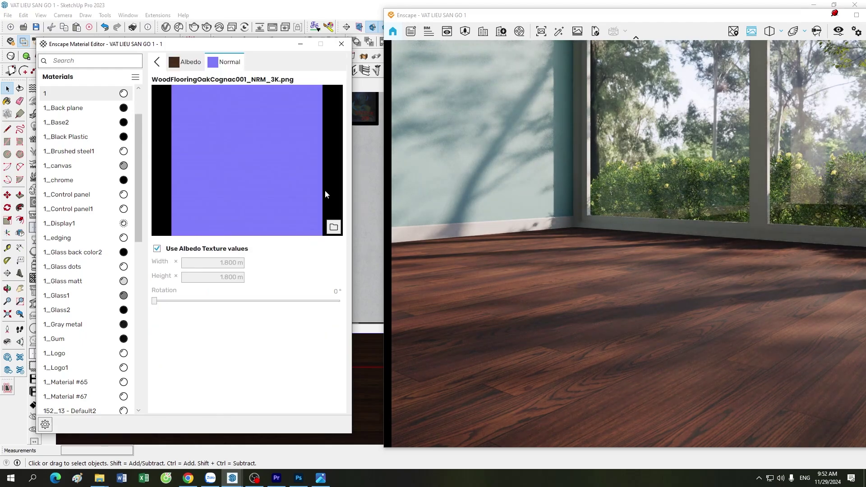
click(157, 63)
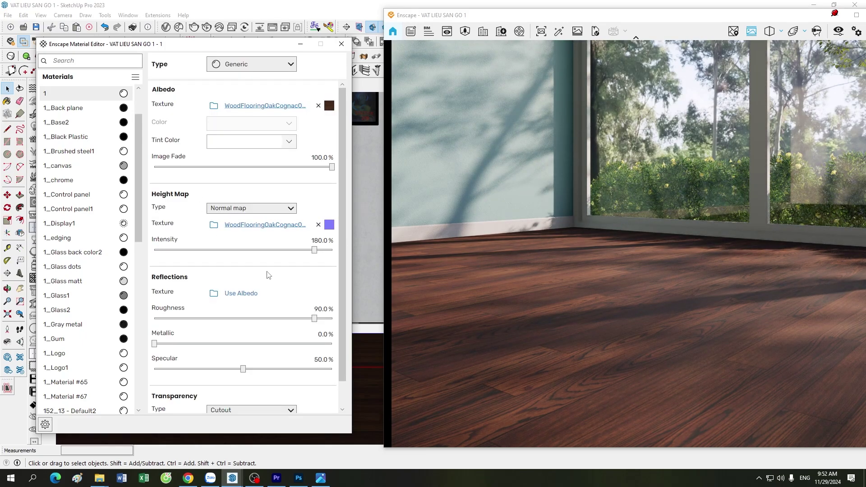
drag(315, 250, 333, 250)
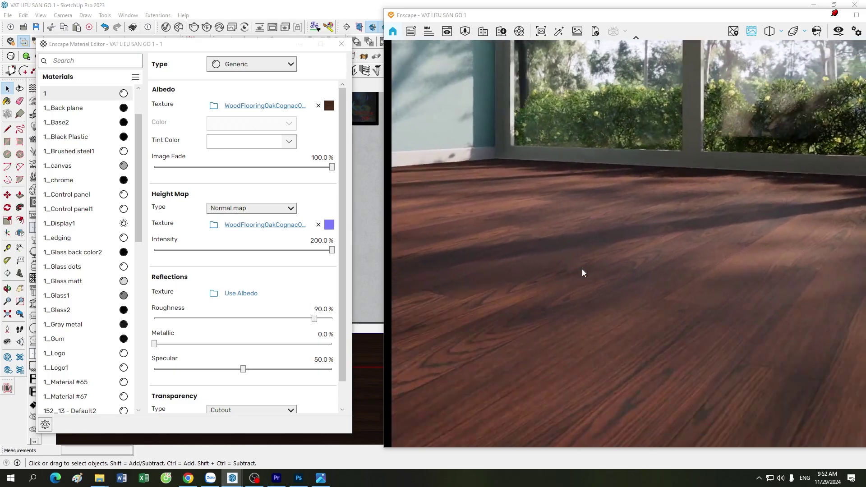
mouse_move(582, 269)
mouse_down()
mouse_move(626, 179)
mouse_move(730, 207)
mouse_up()
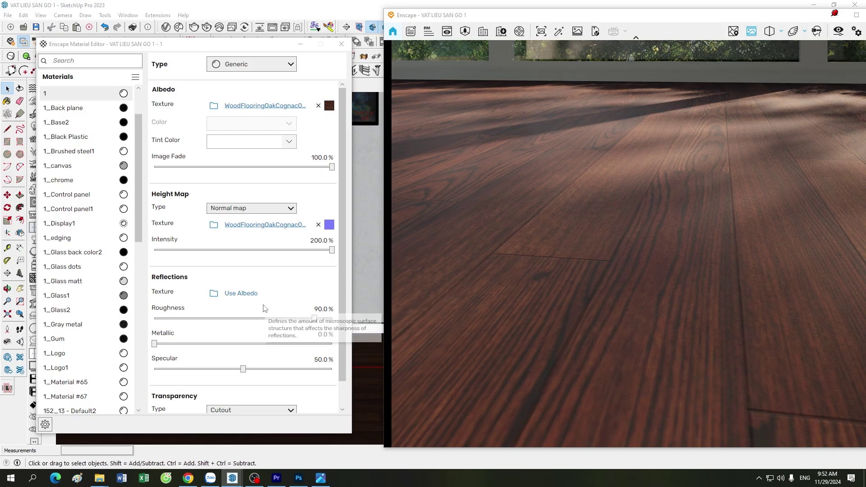
Load DIRTY.jpg as the floor's reflections texture
click(214, 294)
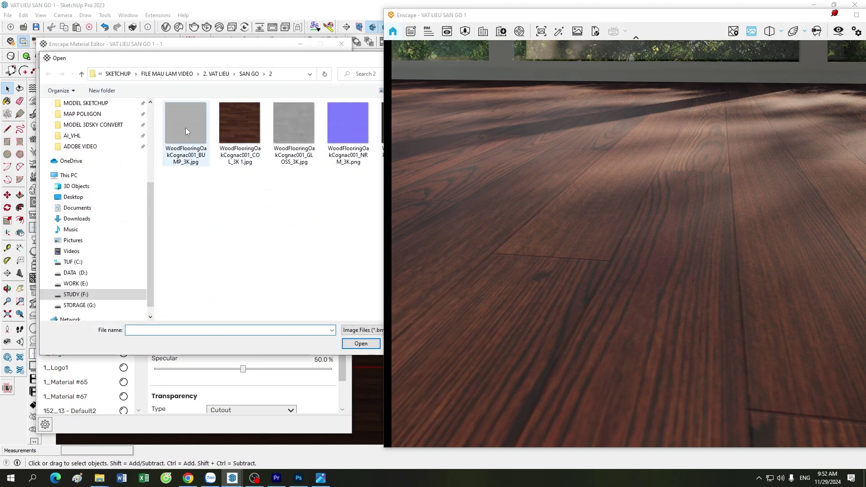
click(249, 73)
double_click(239, 125)
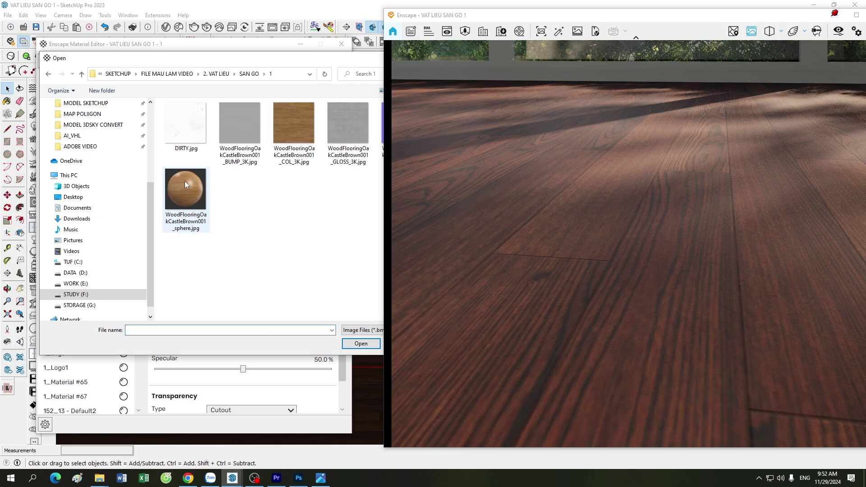
double_click(185, 129)
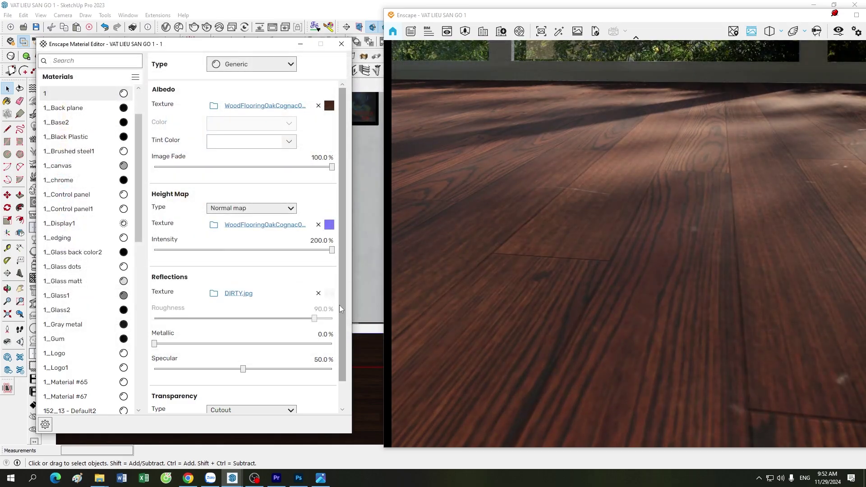
Set the DIRTY roughness map width and height to 0.5 m
click(329, 293)
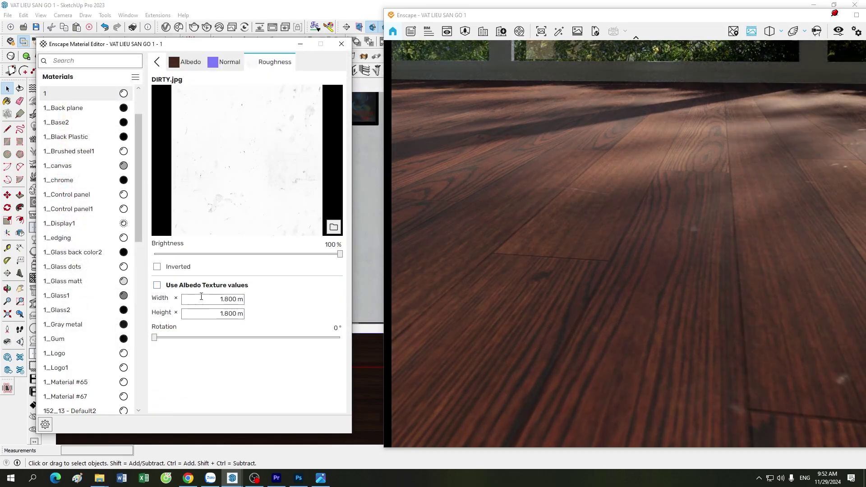
click(157, 285)
double_click(230, 299)
text(0.5)
key(Return)
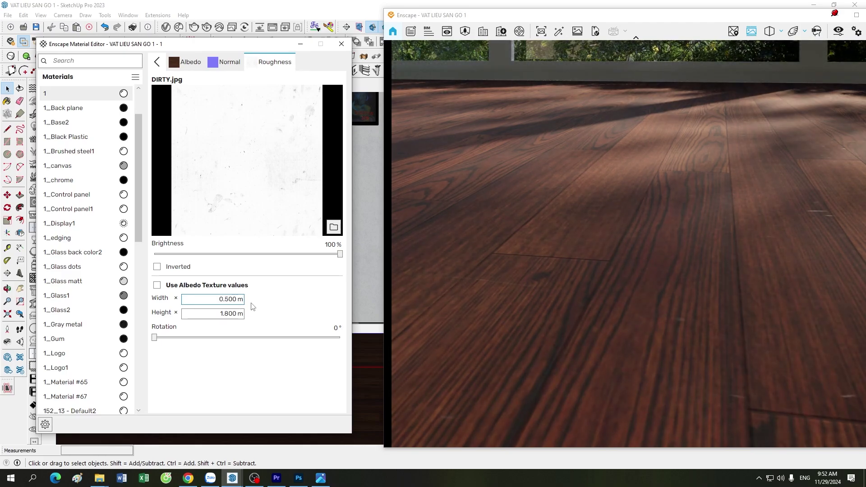
key(Tab)
text(0.5)
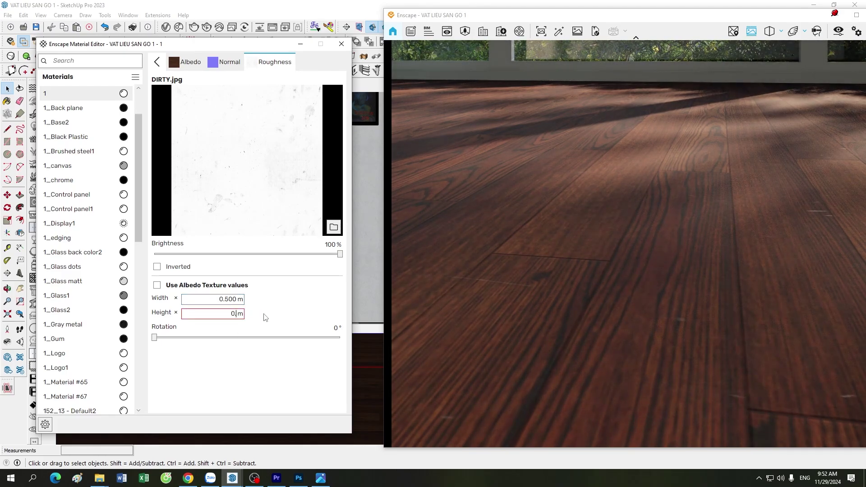
key(Return)
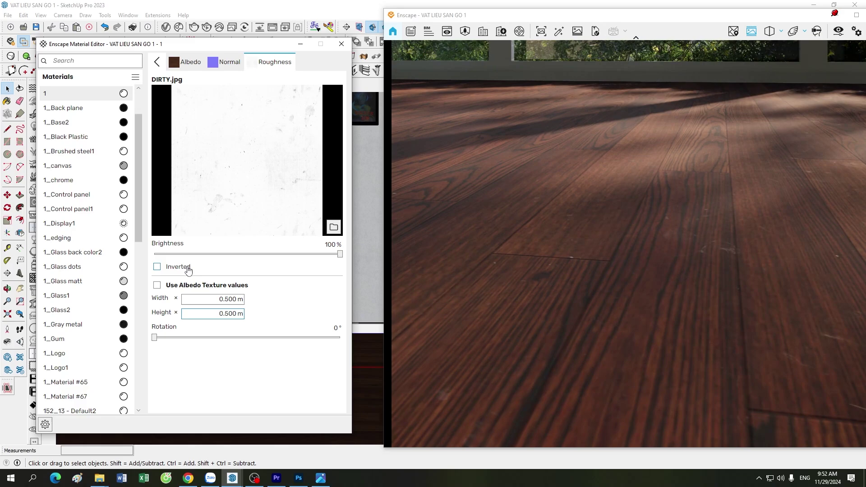
Invert the DIRTY roughness map and set its brightness to 50%
click(188, 270)
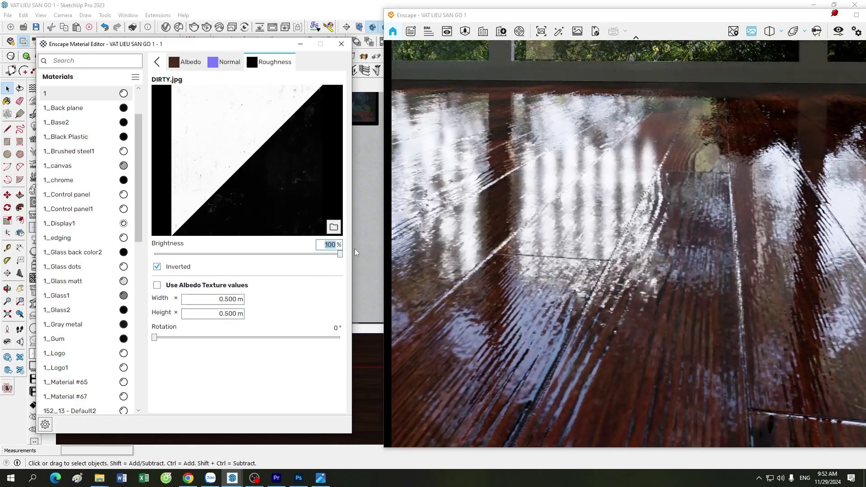
text(50)
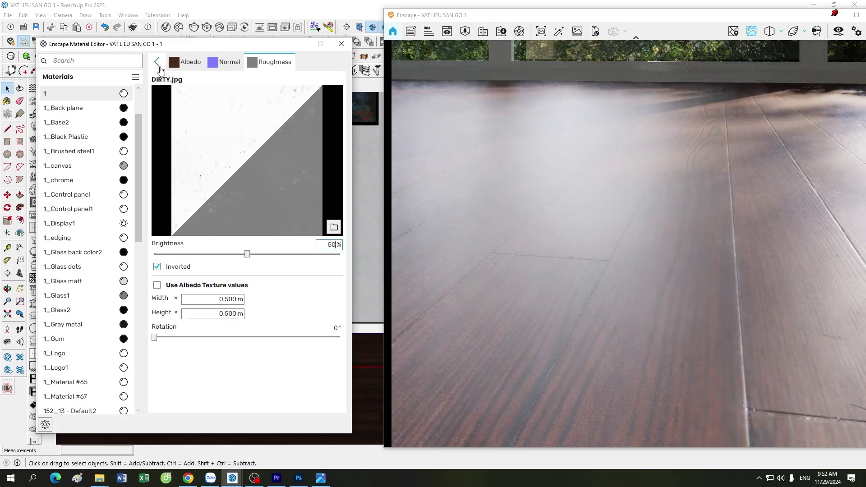
click(158, 63)
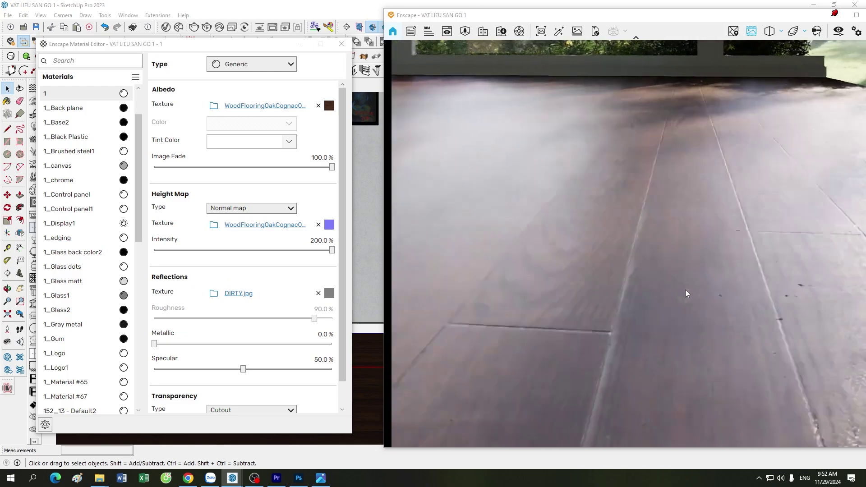
Tilt the camera down toward the planks, then pull back and turn right
mouse_move(686, 289)
mouse_down()
mouse_move(636, 288)
mouse_move(648, 333)
mouse_up()
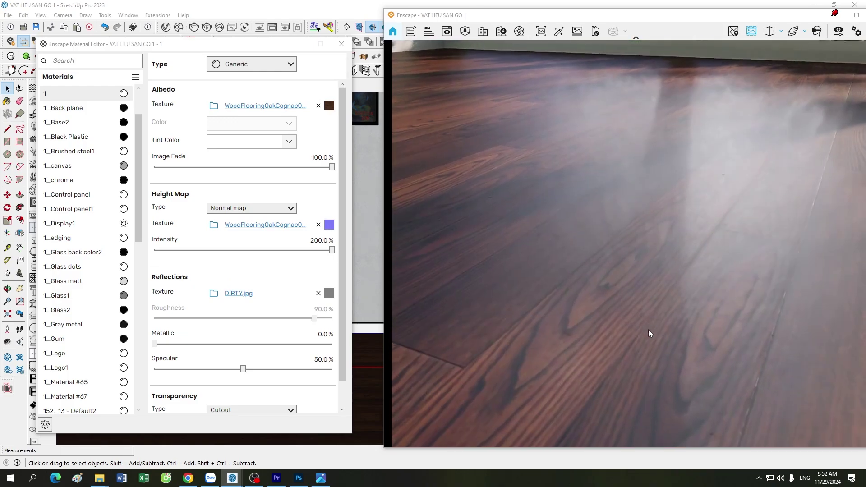
key(s)
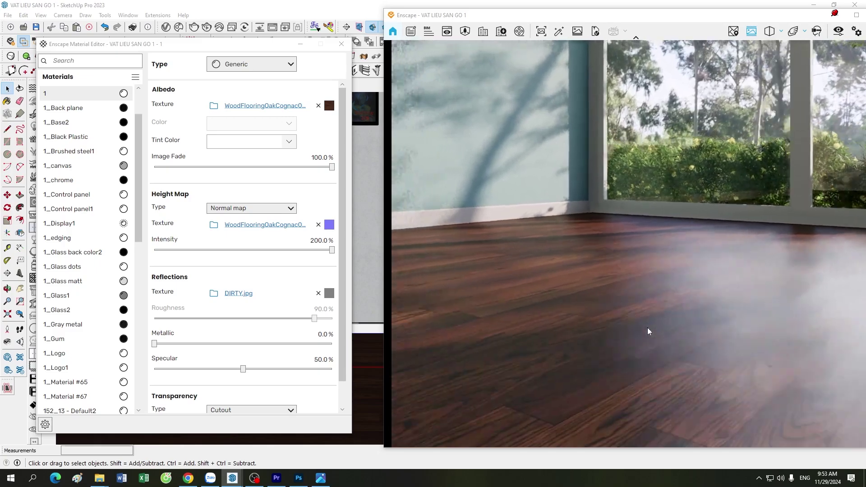
drag(648, 328, 658, 327)
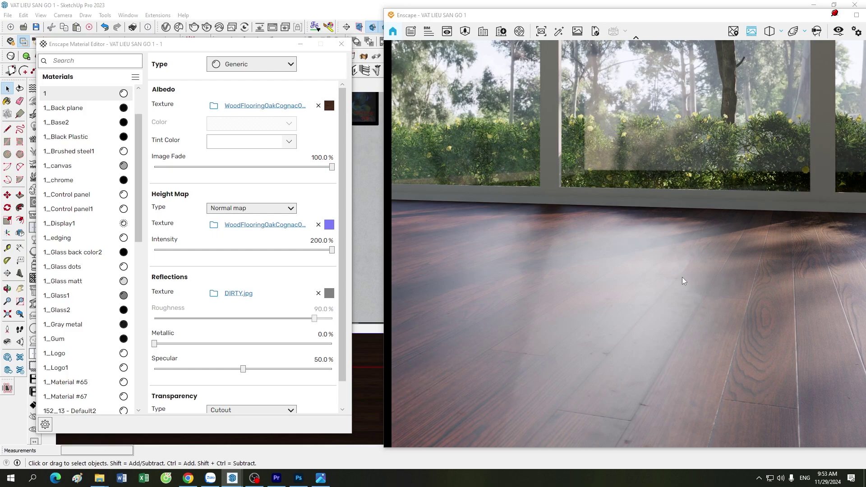
scroll(682, 277, up, 3)
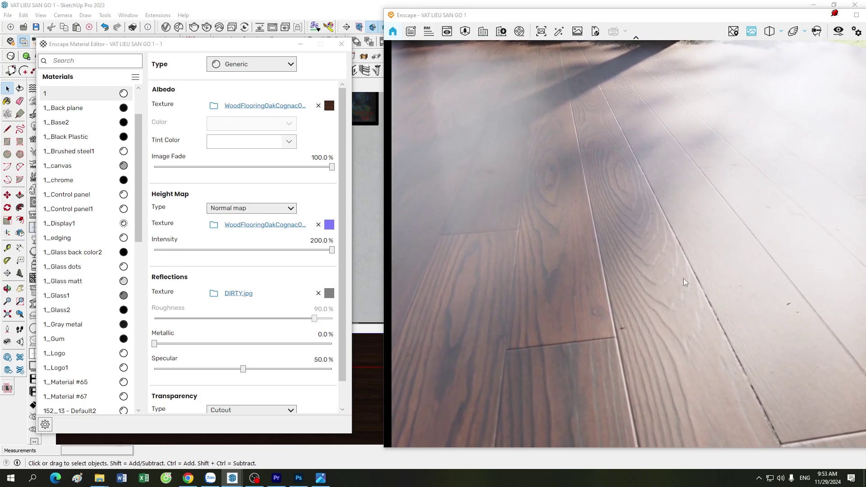
Back away from the floor and turn toward the blue wall corner and garden windows
key(s)
key(a)
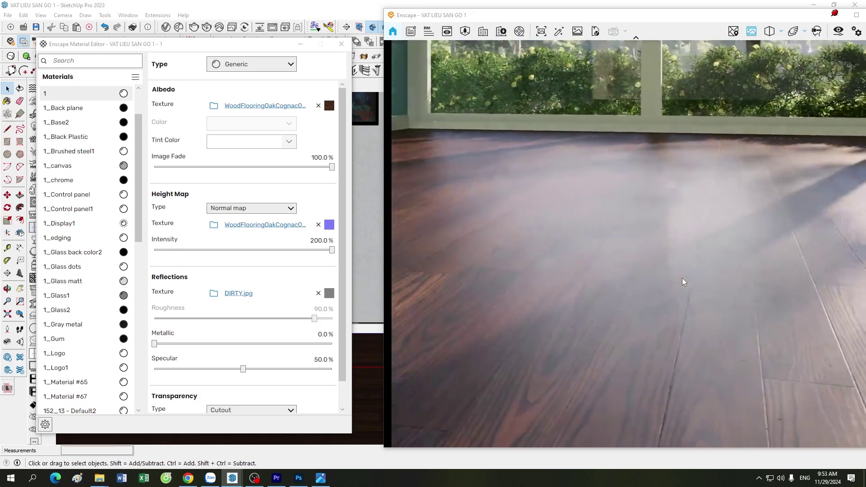
key(d)
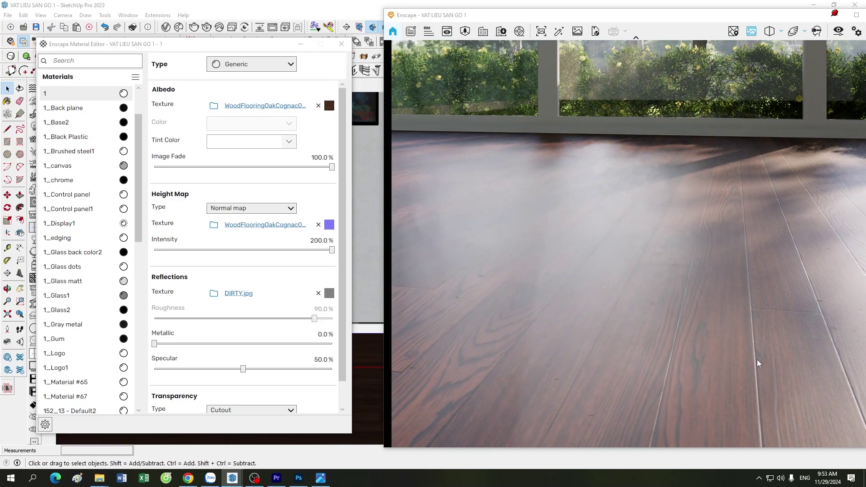
key(s)
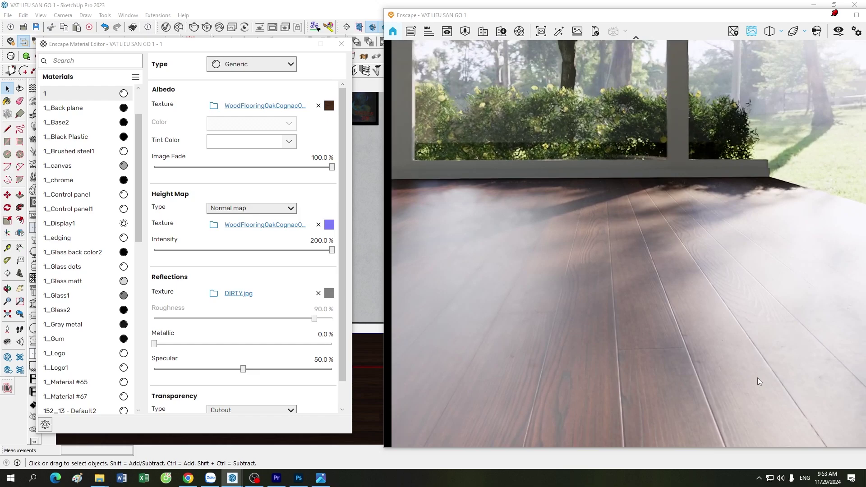
drag(757, 378, 667, 357)
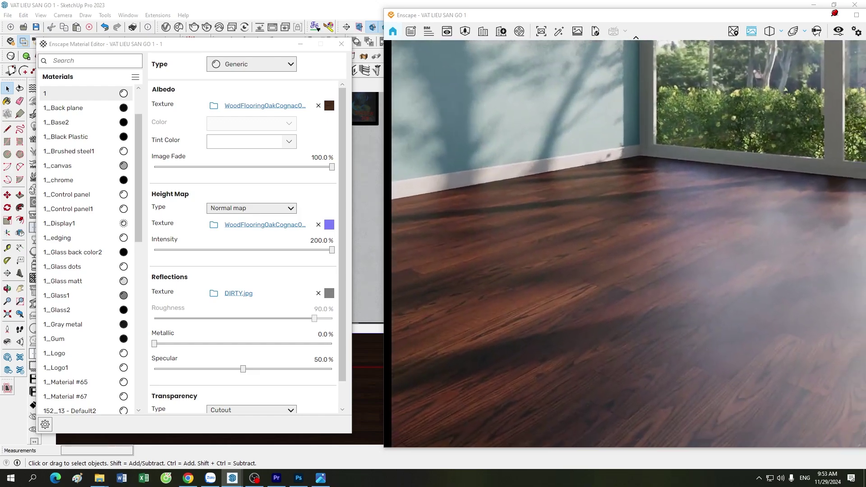
drag(684, 329, 432, 315)
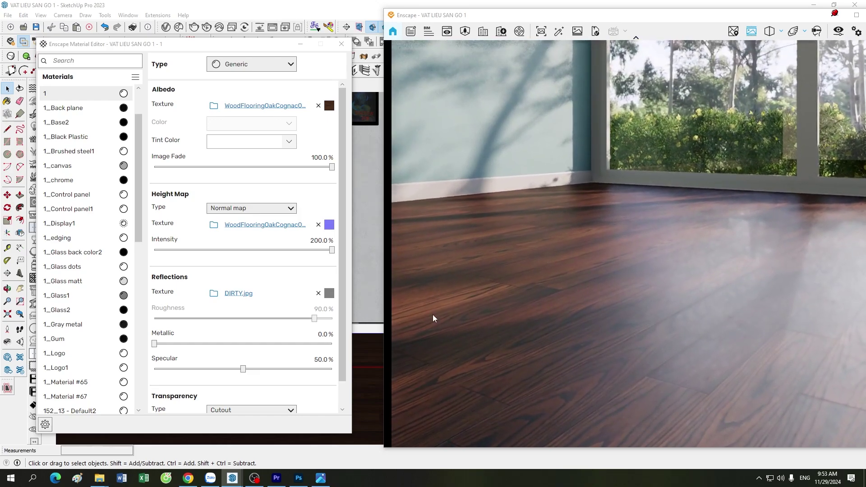
Try a DIRTY roughness map brightness of 70%
click(330, 293)
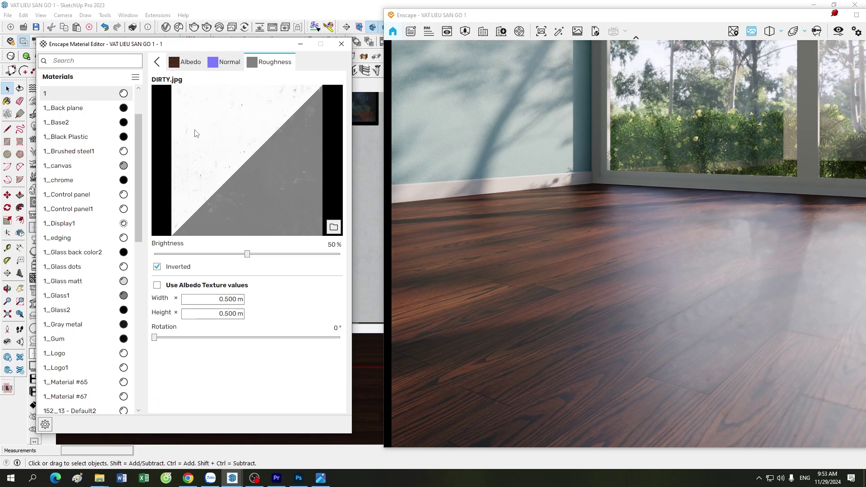
click(162, 70)
click(329, 293)
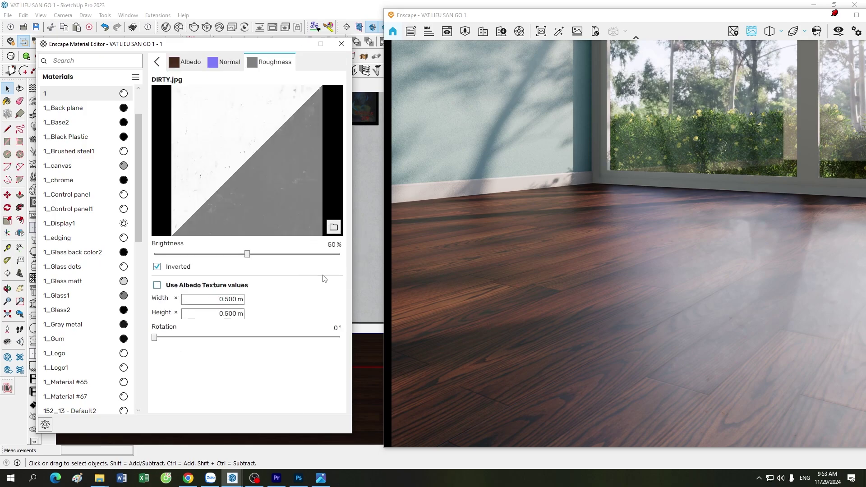
click(330, 247)
text(70)
key(Return)
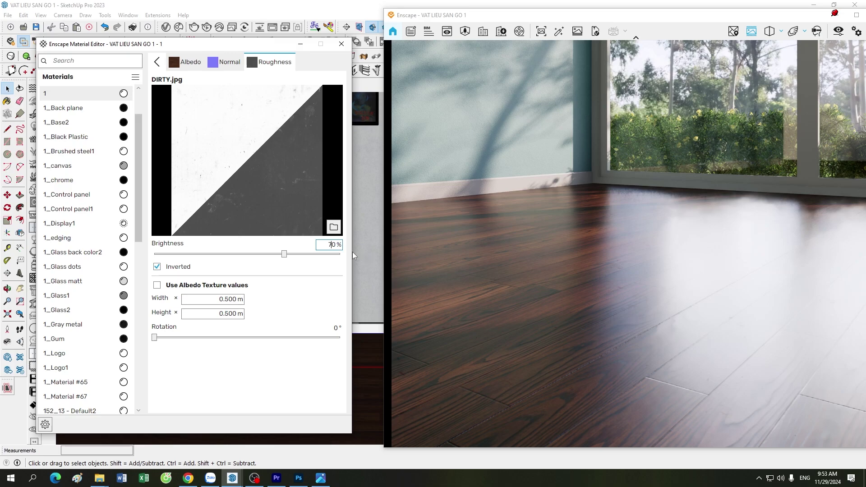
mouse_move(306, 253)
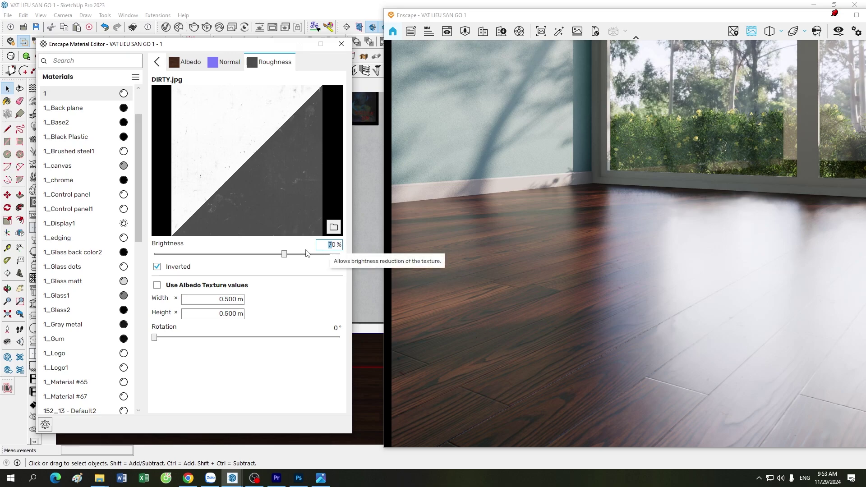
Reset roughness brightness to 50% and set the albedo Image Fade to 90%
click(247, 254)
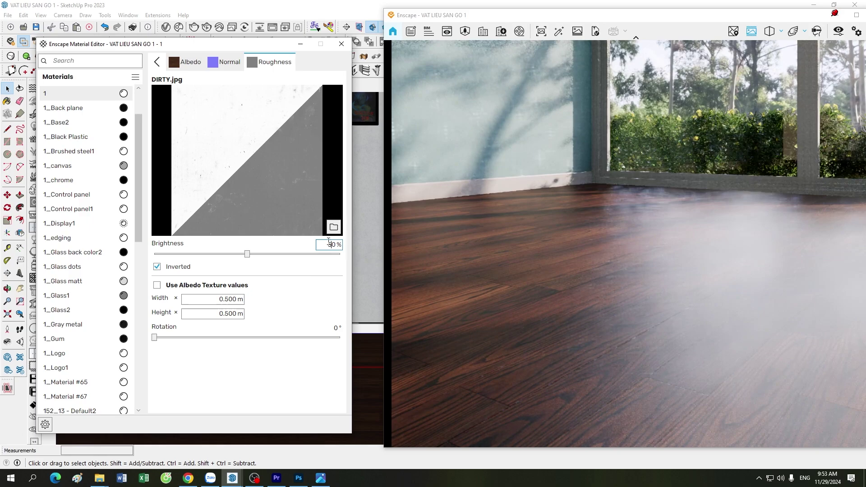
click(157, 61)
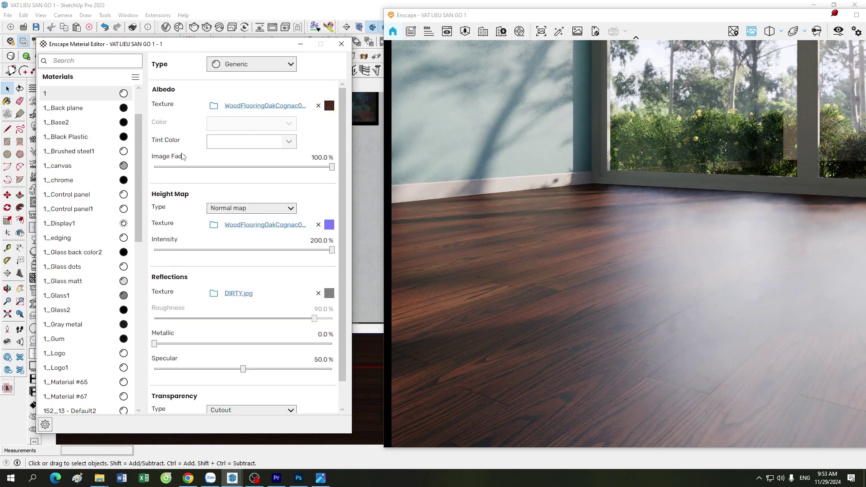
double_click(316, 158)
text(90)
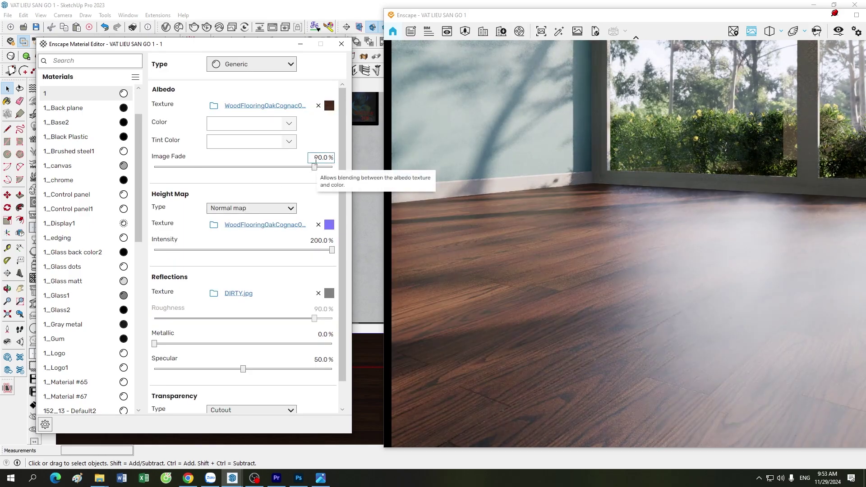
drag(653, 282, 681, 326)
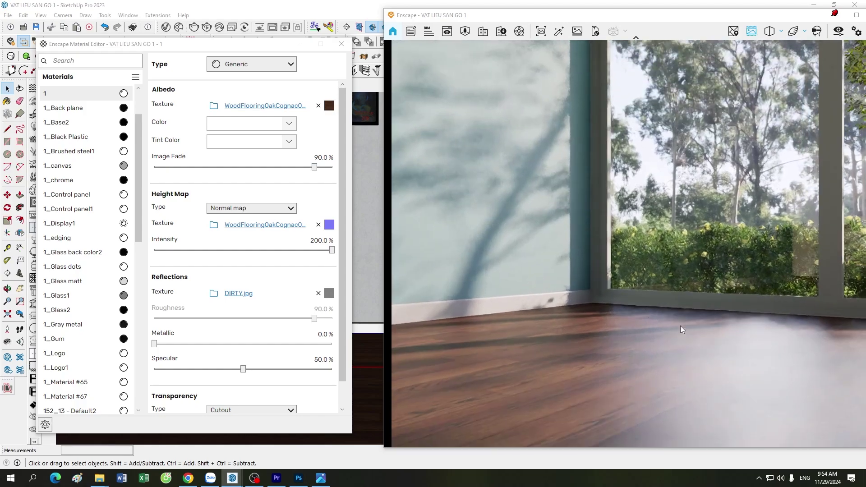
drag(245, 52, 250, 163)
Switch to a saved scene view and set the floor's albedo Image Fade to 93%
click(299, 88)
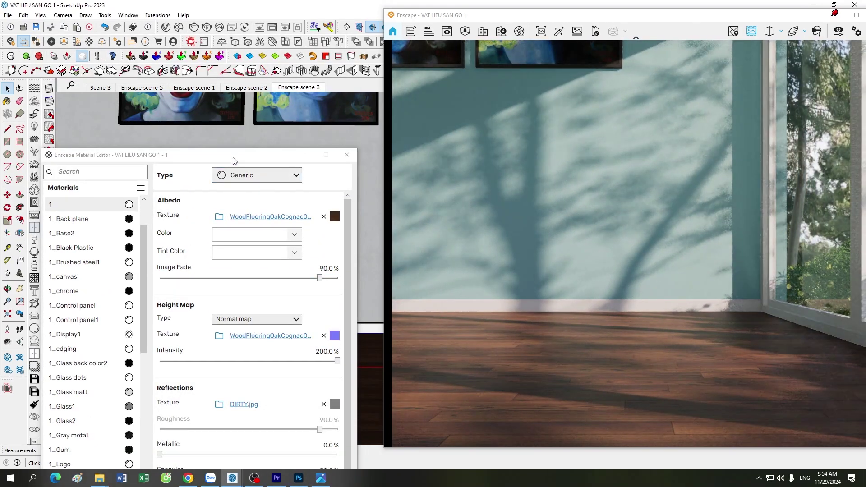
drag(231, 155, 226, 72)
text(93)
key(Return)
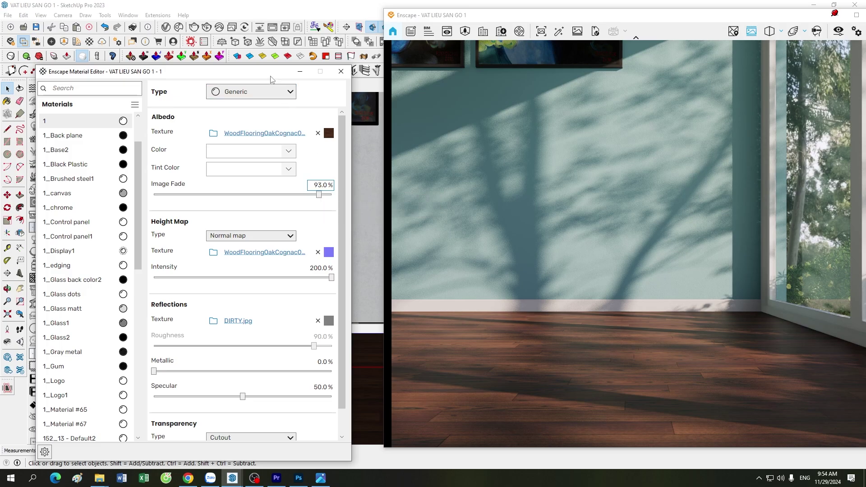
drag(270, 79, 295, 79)
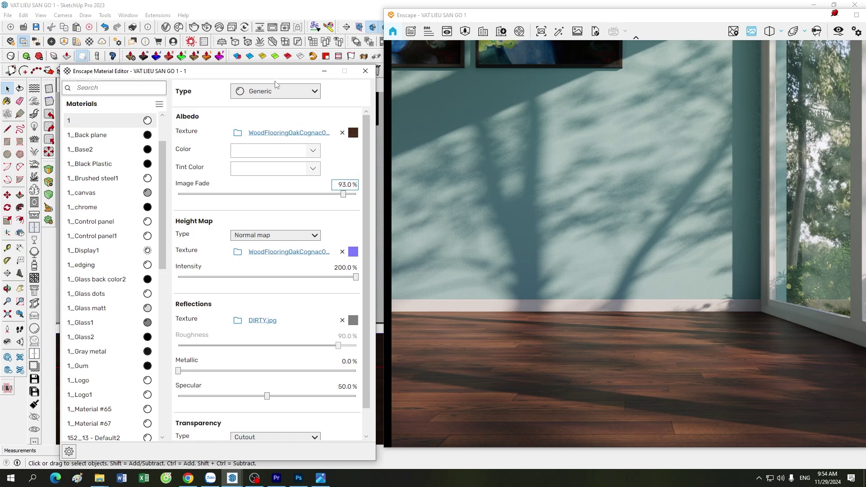
drag(283, 76, 287, 93)
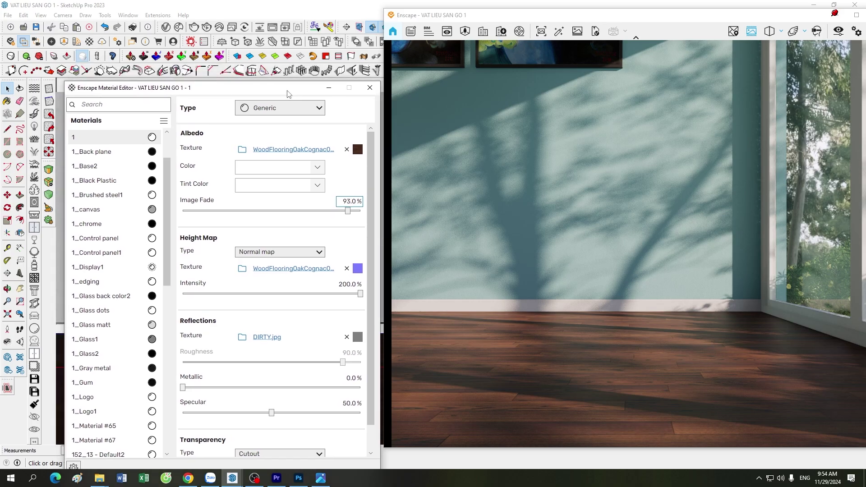